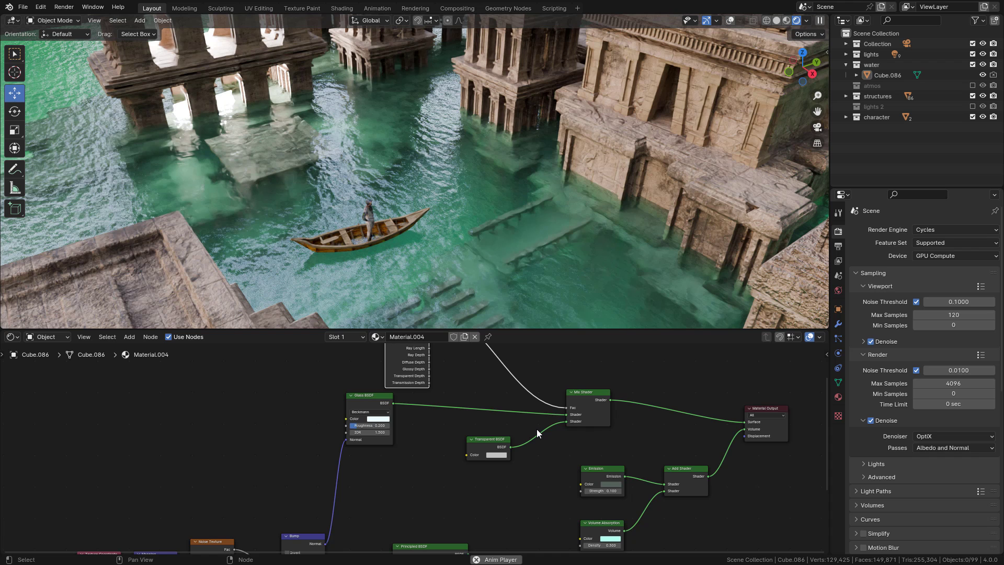
Try feeding the Principled BSDF into the Add Shader's first input in place of the water material's Emission node.
{"action": "key", "text": "ctrl+z"}
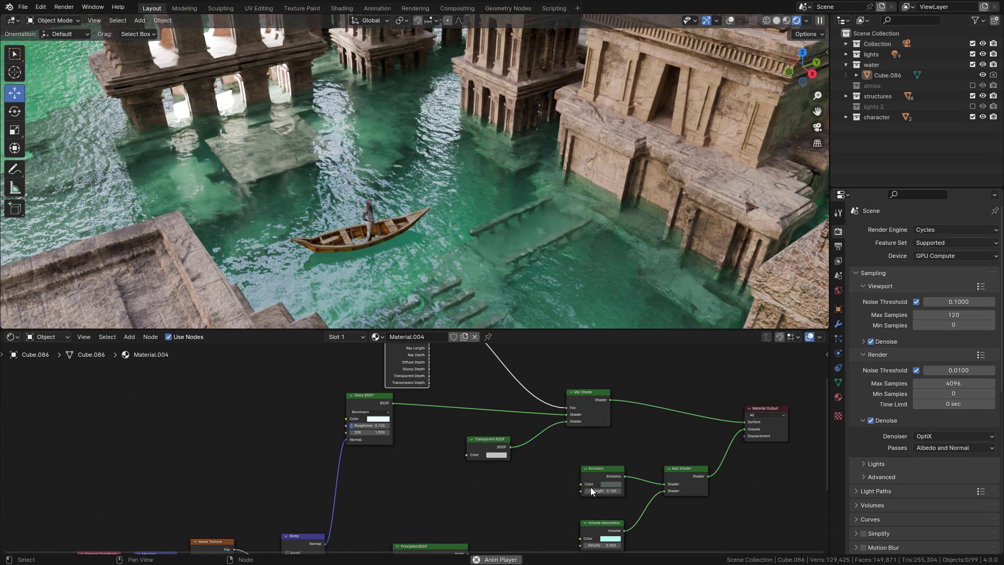
{"action": "middle_click_drag", "start_coordinate": [570, 509], "coordinate": [403, 457]}
{"action": "scroll", "coordinate": [464, 442], "scroll_direction": "up", "scroll_amount": 2}
{"action": "left_click_drag", "start_coordinate": [240, 497], "coordinate": [508, 400]}
{"action": "left_click_drag", "start_coordinate": [421, 381], "coordinate": [392, 371]}
{"action": "middle_click_drag", "start_coordinate": [269, 477], "coordinate": [297, 415]}
{"action": "left_click_drag", "start_coordinate": [274, 505], "coordinate": [288, 504]}
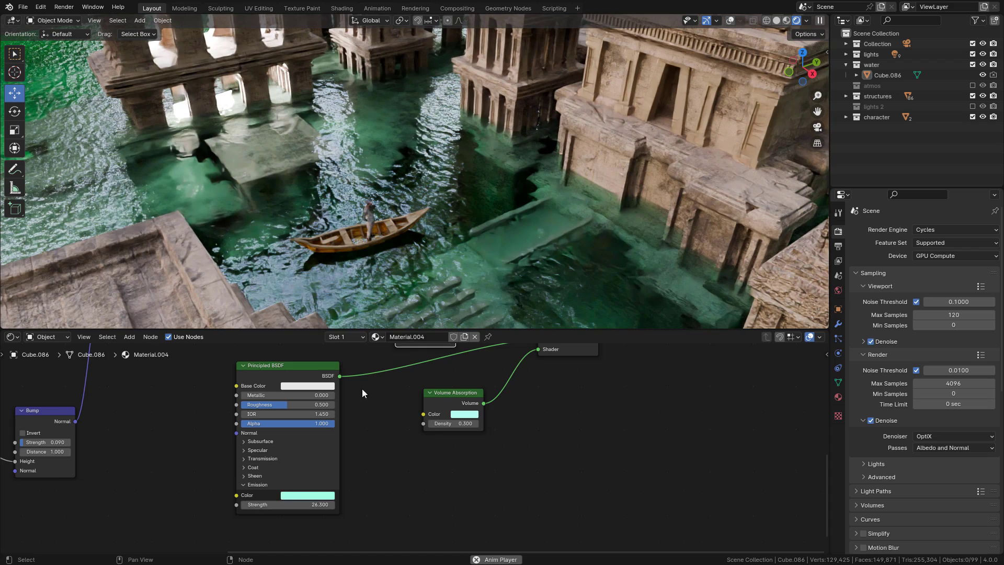
{"action": "middle_click_drag", "start_coordinate": [362, 389], "coordinate": [303, 462]}
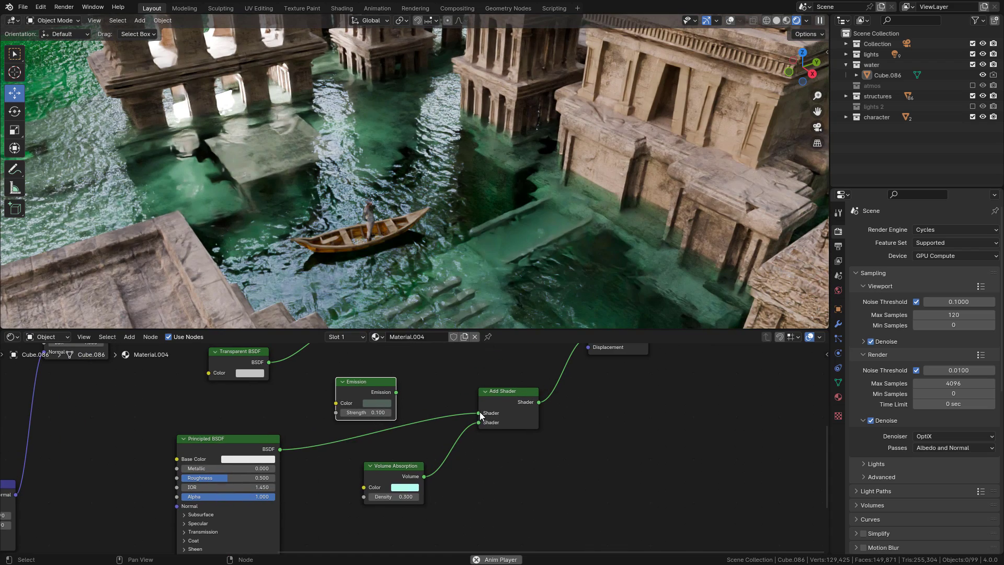
Disconnect the Principled BSDF, reconnect Emission to the Add Shader's first input, and open the emission colour's brightness for adjustment.
{"action": "left_click_drag", "start_coordinate": [479, 412], "coordinate": [317, 443]}
{"action": "left_click_drag", "start_coordinate": [390, 391], "coordinate": [479, 413]}
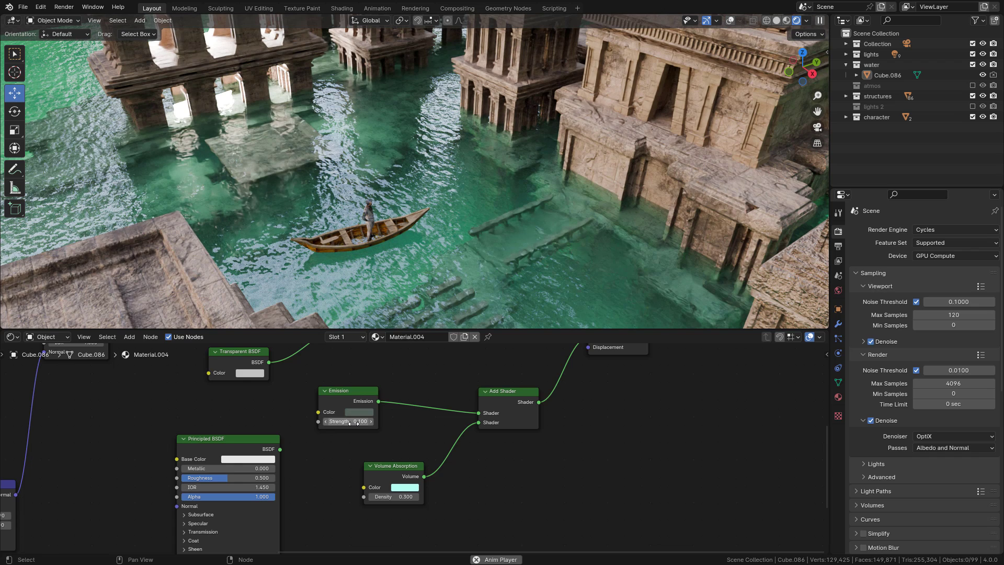
{"action": "left_click", "coordinate": [358, 413]}
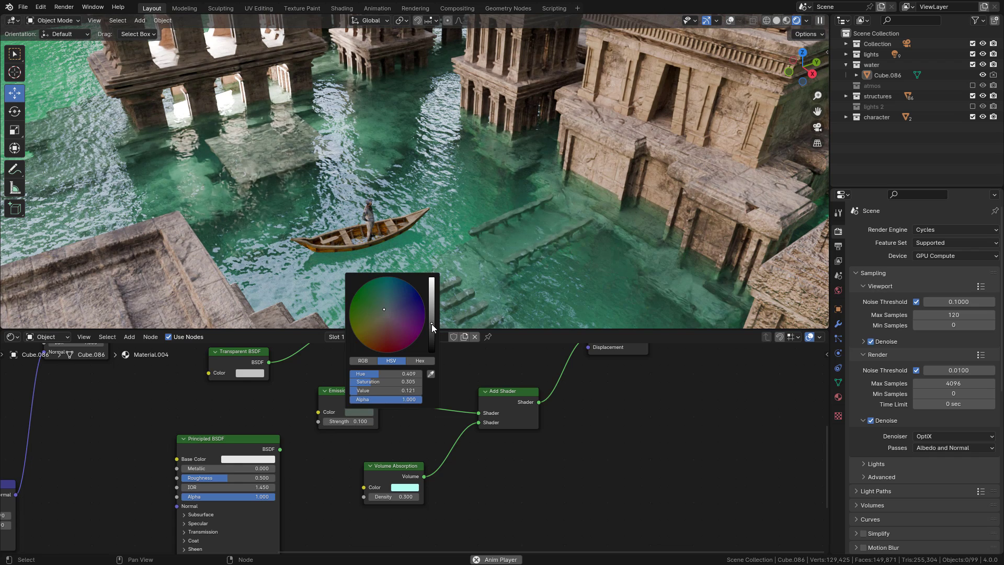
{"action": "mouse_move", "coordinate": [431, 324]}
{"action": "left_mouse_down"}
{"action": "mouse_move", "coordinate": [432, 278]}
{"action": "mouse_move", "coordinate": [431, 325]}
{"action": "left_mouse_up"}
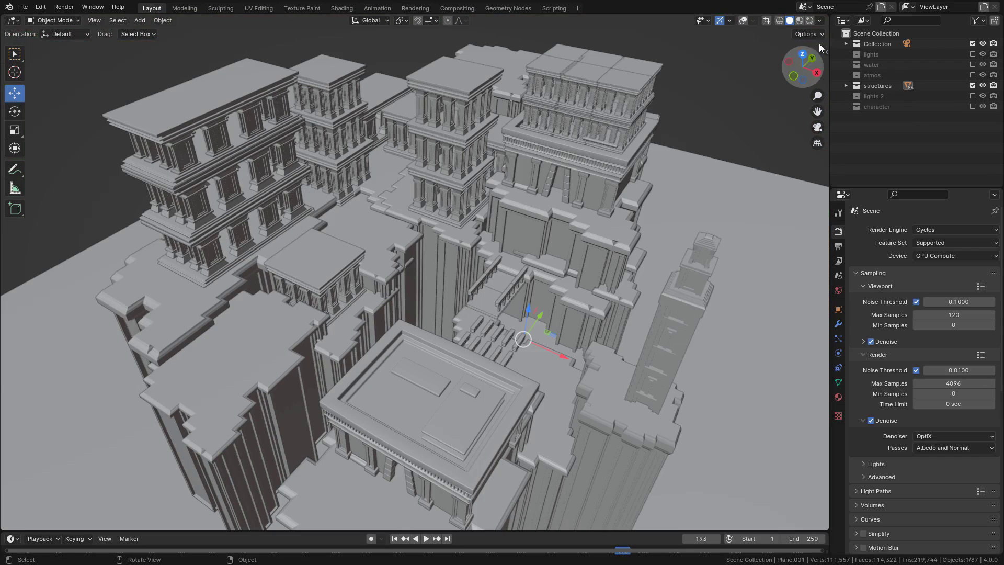
Preview the structures with their materials and look through the kitbash packs on the Chuck_CG Gumroad page in the browser.
{"action": "left_click", "coordinate": [797, 20]}
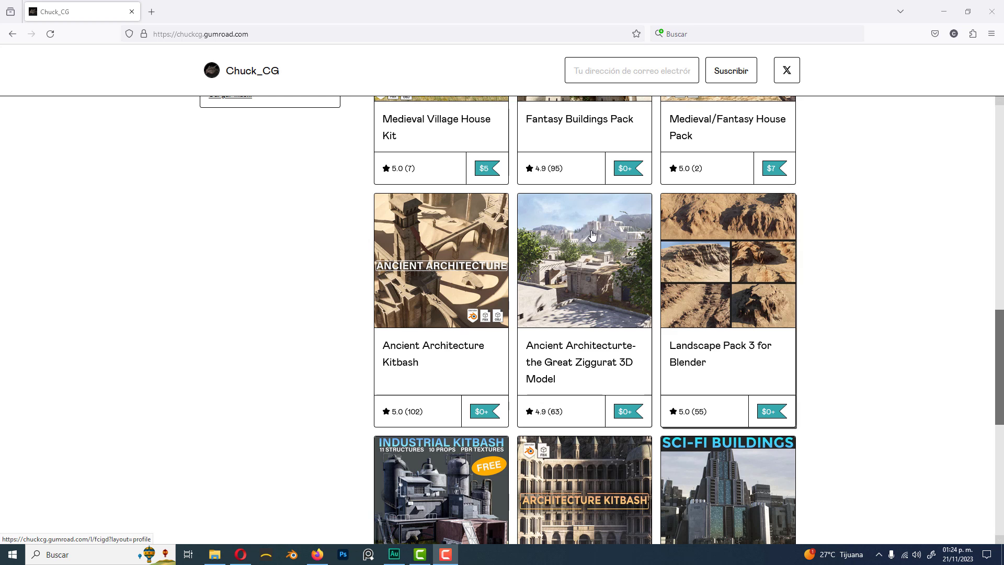
{"action": "scroll", "coordinate": [482, 266], "scroll_direction": "down", "scroll_amount": 3}
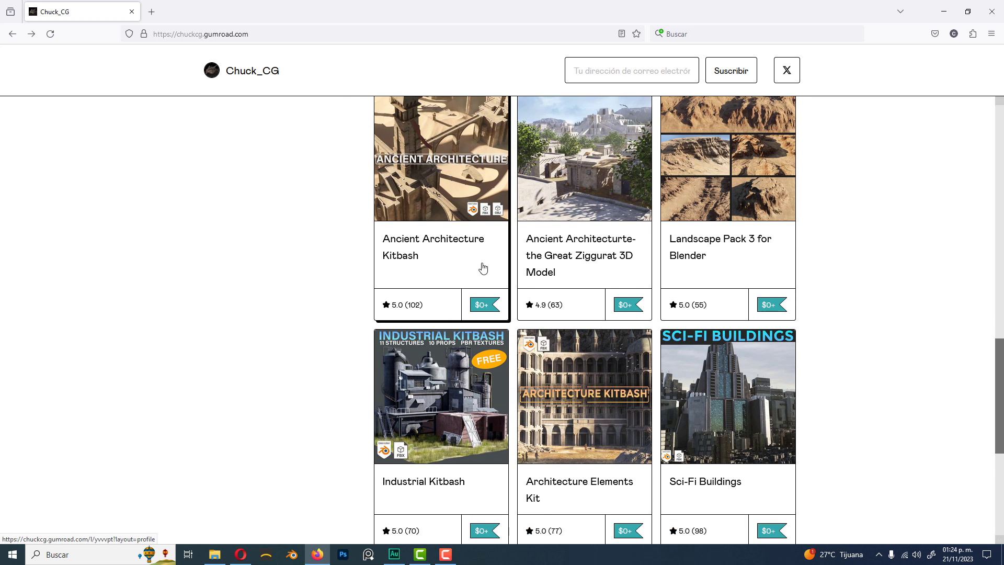
{"action": "scroll", "coordinate": [482, 266], "scroll_direction": "down", "scroll_amount": 2}
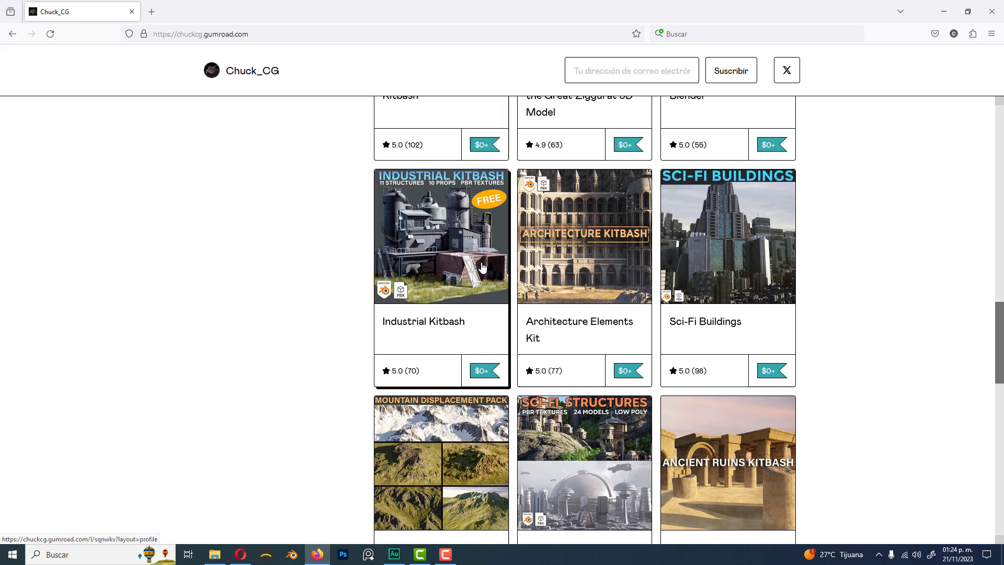
{"action": "scroll", "coordinate": [628, 235], "scroll_direction": "down", "scroll_amount": 3}
{"action": "scroll", "coordinate": [764, 220], "scroll_direction": "up", "scroll_amount": 18}
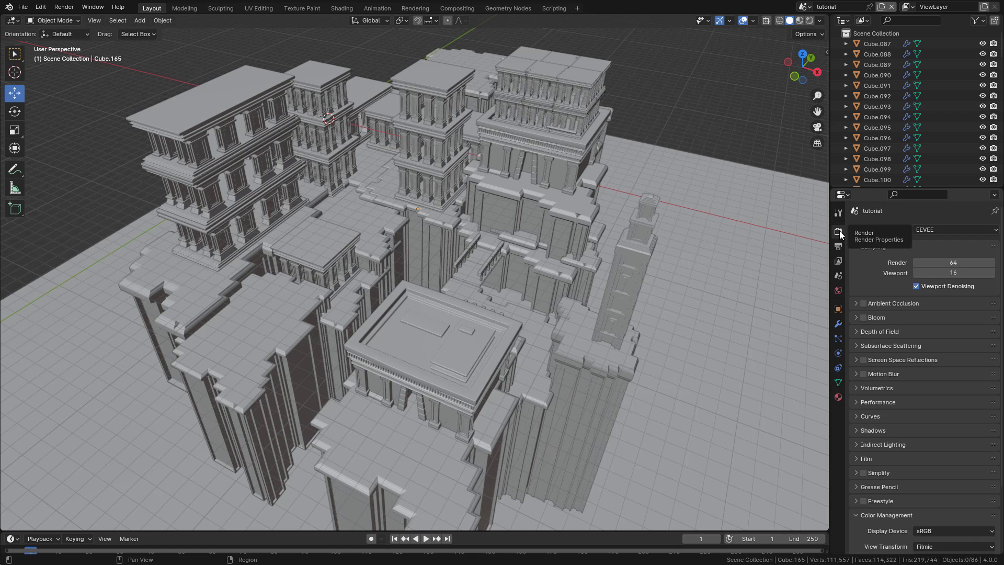
Set the render engine to Cycles with GPU Compute as the device.
{"action": "left_click", "coordinate": [937, 230]}
{"action": "left_click", "coordinate": [943, 264]}
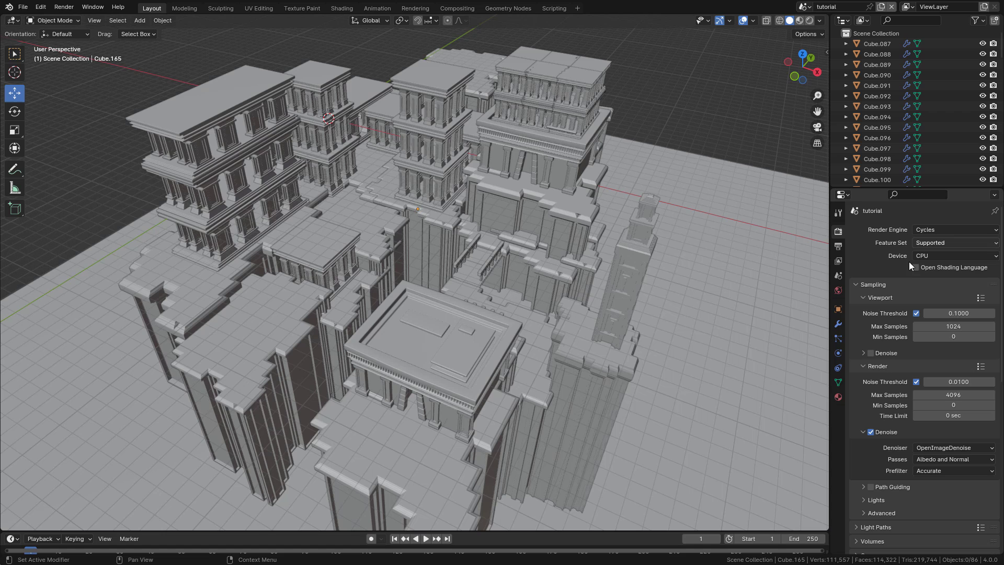
{"action": "left_click", "coordinate": [929, 255]}
{"action": "left_click", "coordinate": [938, 280]}
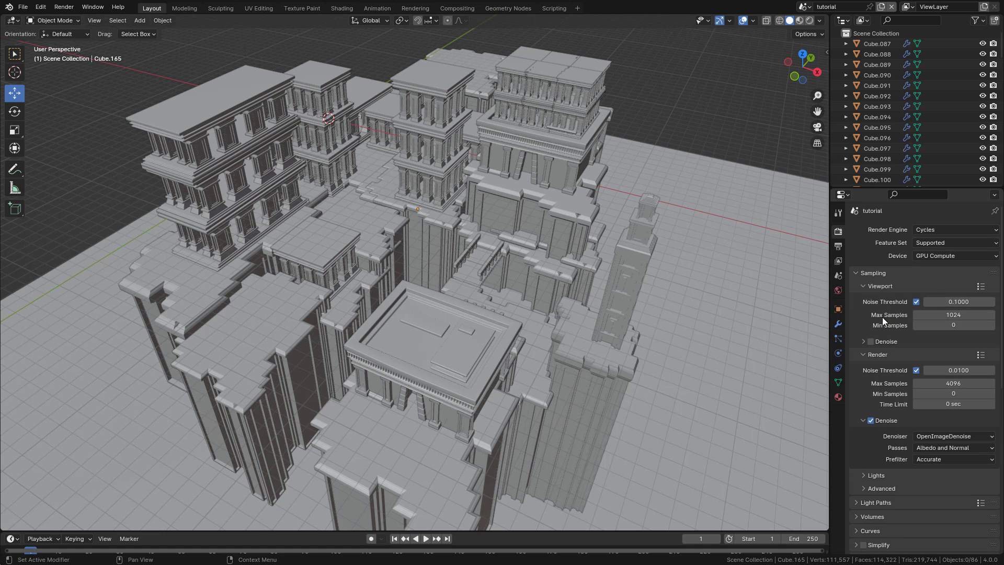
Set the viewport's maximum samples to 120 and enable viewport denoising.
{"action": "left_click", "coordinate": [952, 316]}
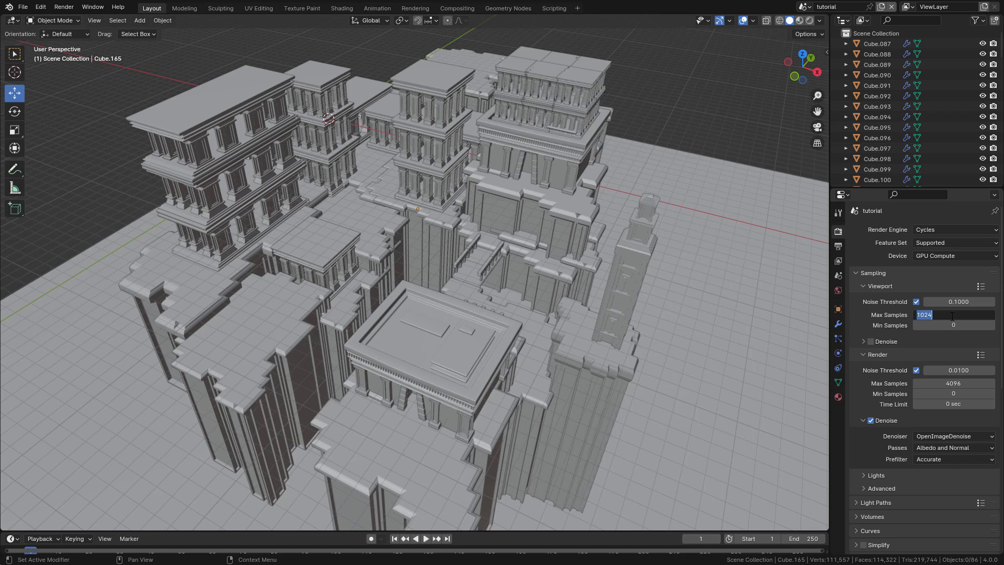
{"action": "type", "text": "120"}
{"action": "key", "text": "Return"}
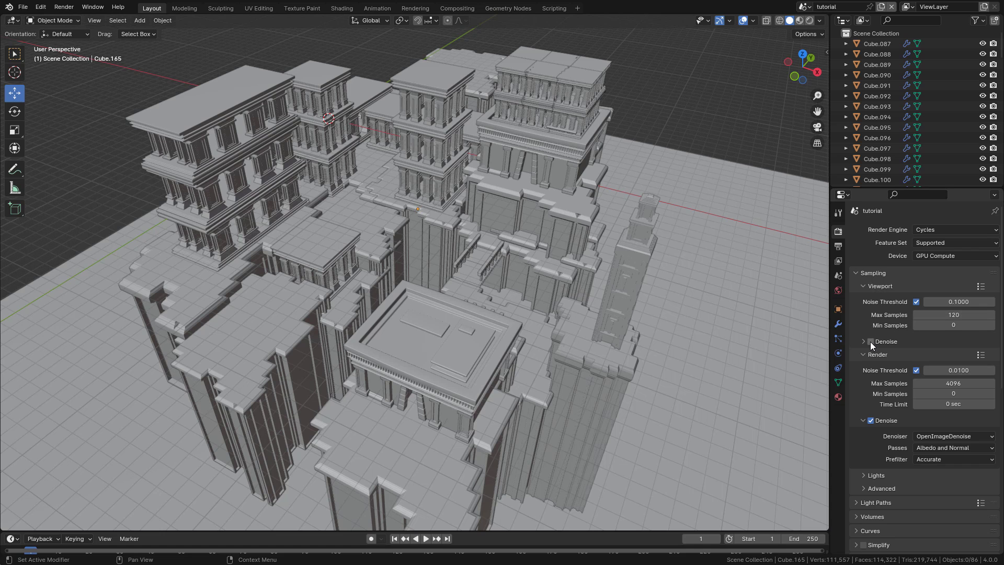
{"action": "left_click", "coordinate": [871, 341]}
Show the scene in rendered shading and light the world with an Environment Texture using forest.exr.
{"action": "middle_click_drag", "start_coordinate": [666, 353], "coordinate": [663, 339]}
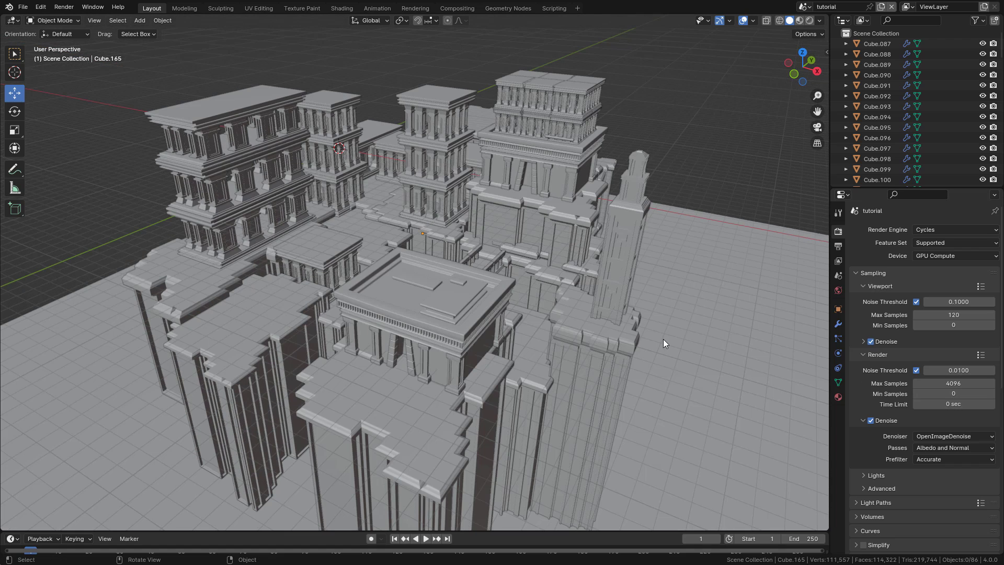
{"action": "left_click", "coordinate": [809, 20]}
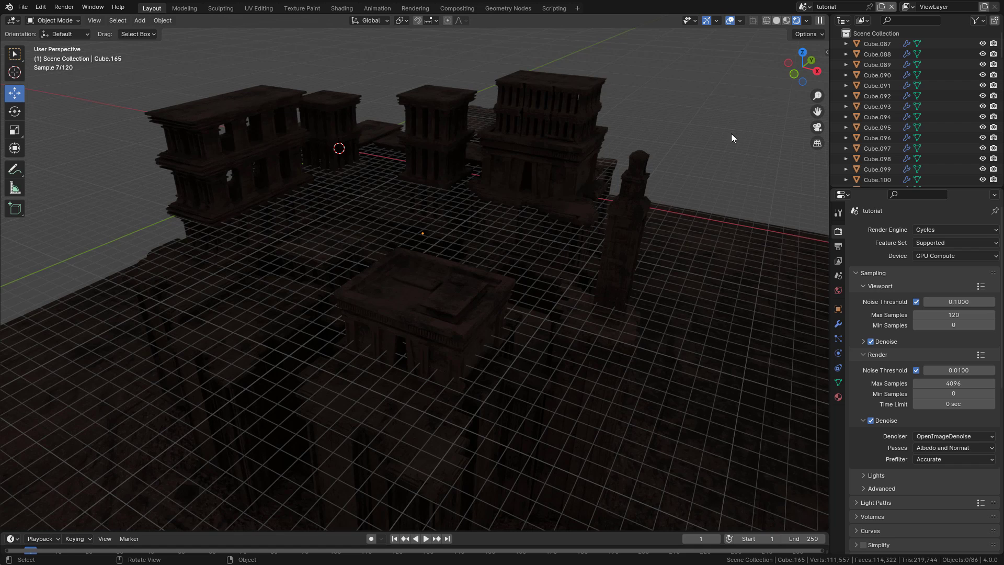
{"action": "left_click", "coordinate": [837, 291]}
{"action": "left_click", "coordinate": [914, 296]}
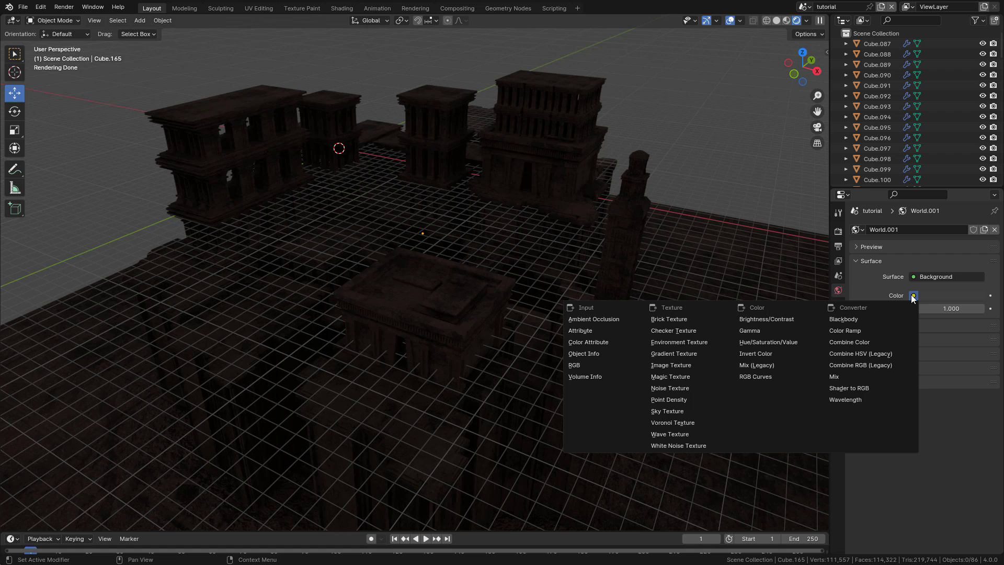
{"action": "left_click", "coordinate": [688, 343]}
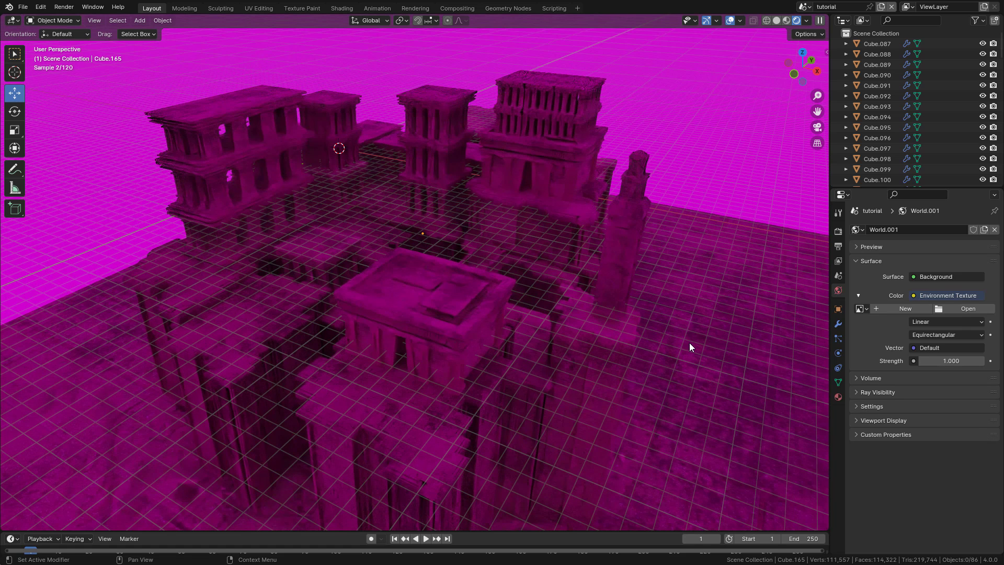
{"action": "left_click", "coordinate": [961, 310]}
{"action": "left_click", "coordinate": [337, 284]}
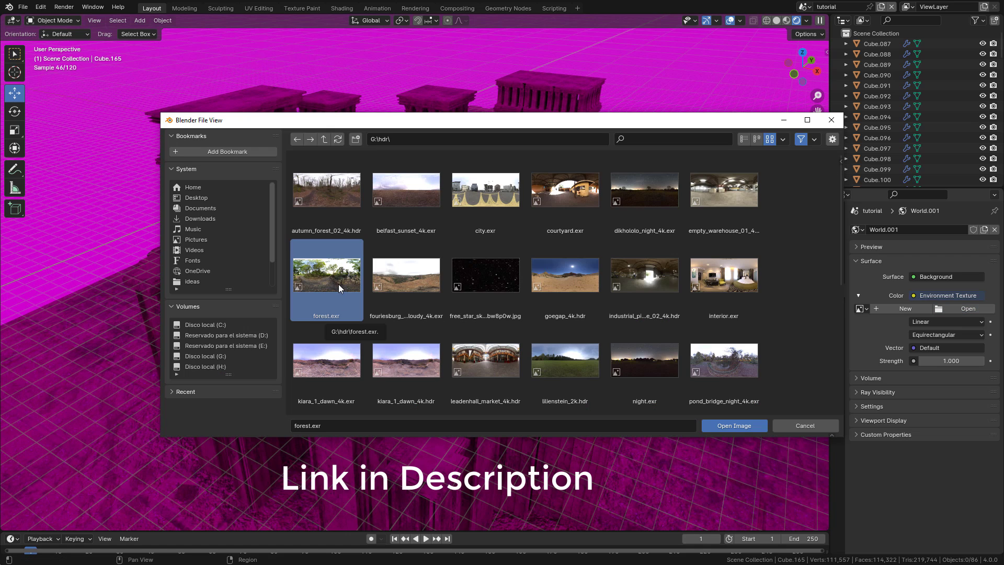
{"action": "double_click", "coordinate": [336, 276]}
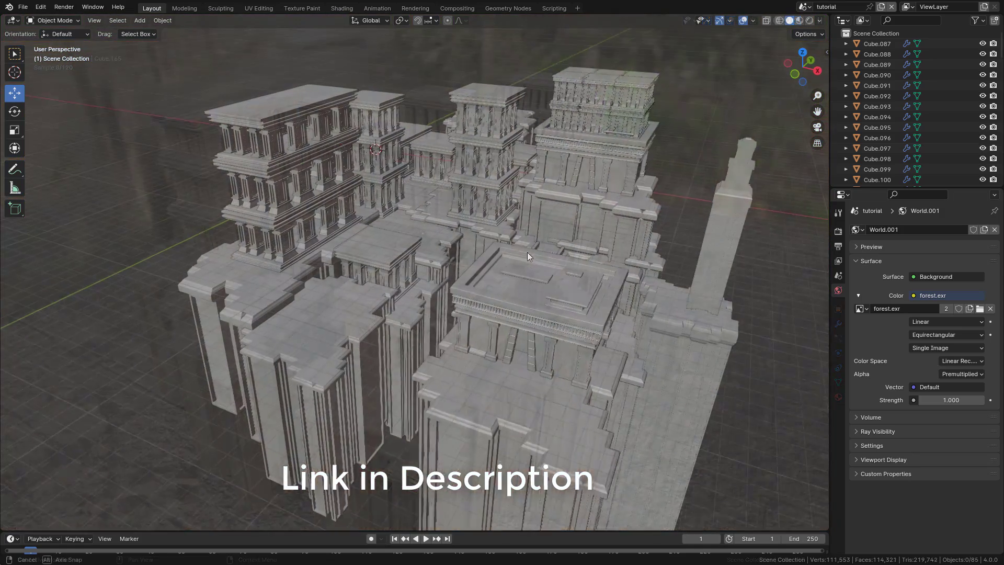
Add a cube mesh for the water and move it along Y toward the middle of the structures.
{"action": "middle_click_drag", "start_coordinate": [527, 252], "coordinate": [479, 241]}
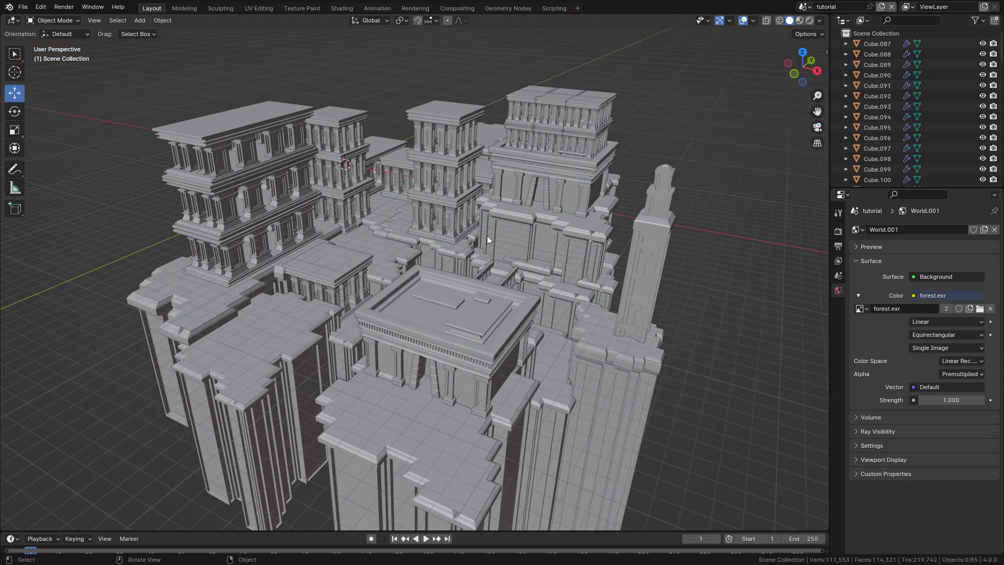
{"action": "key", "text": "shift+a"}
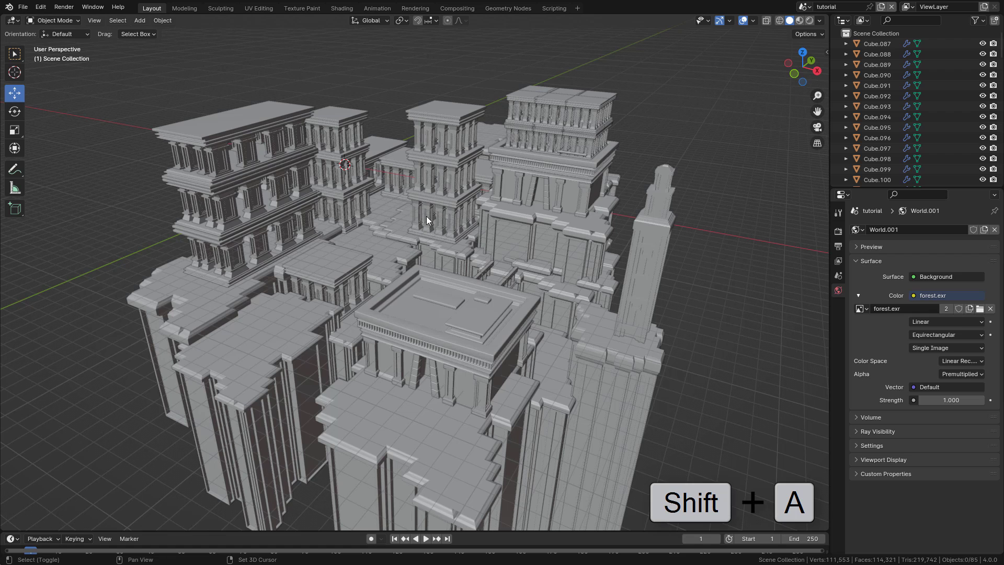
{"action": "mouse_move", "coordinate": [381, 230]}
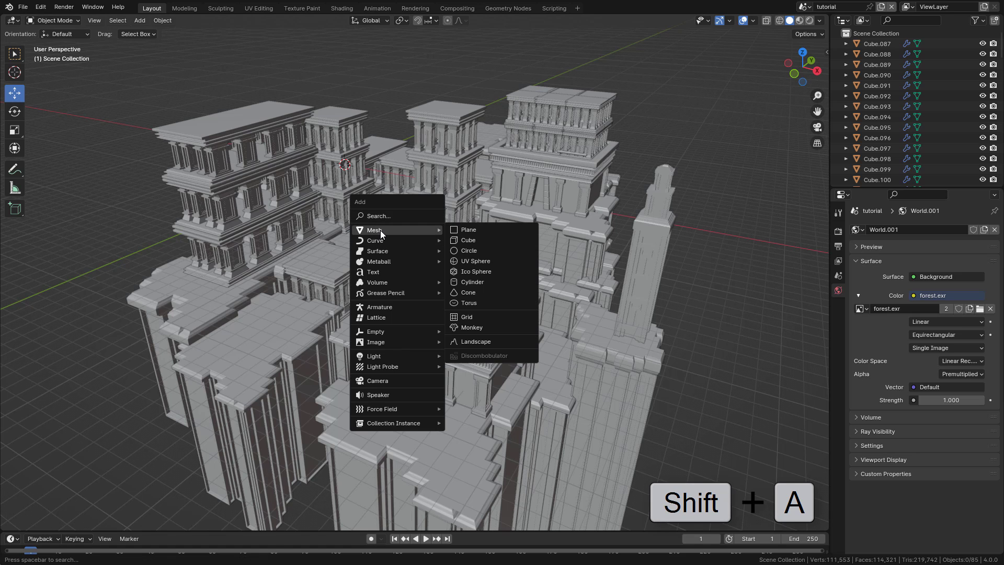
{"action": "left_click", "coordinate": [463, 238]}
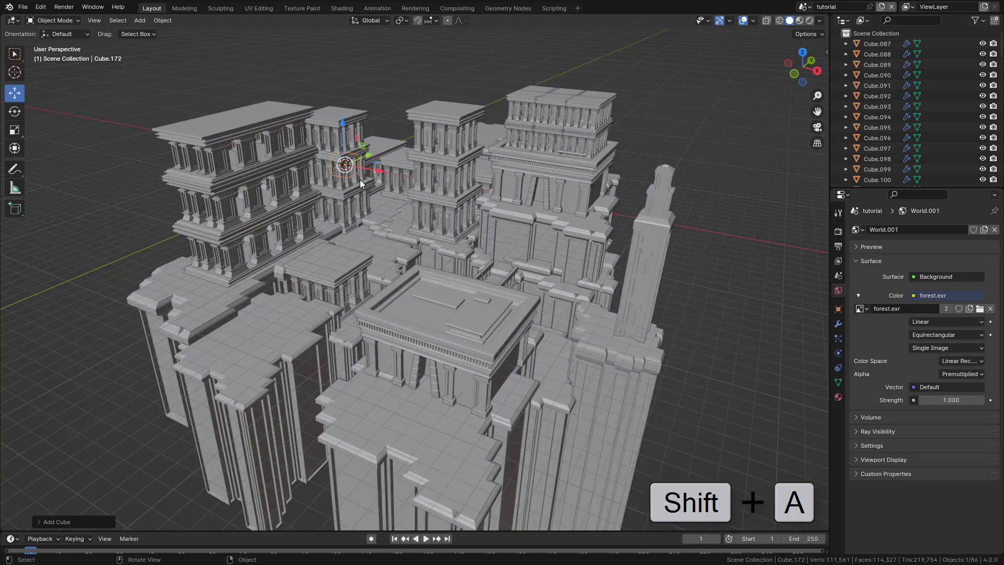
{"action": "middle_click_drag", "start_coordinate": [359, 180], "coordinate": [389, 223]}
{"action": "scroll", "coordinate": [389, 224], "scroll_direction": "down", "scroll_amount": 4}
{"action": "left_click_drag", "start_coordinate": [304, 183], "coordinate": [309, 232]}
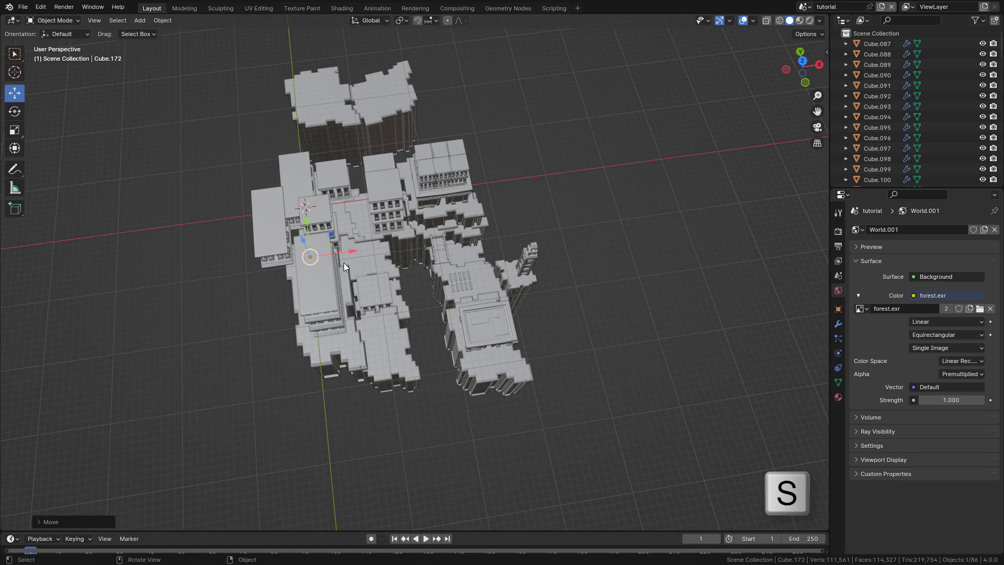
Scale the cube up until it spans all the structures, and lower it so the buildings rise above its top.
{"action": "left_click", "coordinate": [587, 298]}
{"action": "middle_click_drag", "start_coordinate": [588, 298], "coordinate": [446, 215]}
{"action": "key", "text": "s"}
{"action": "left_click", "coordinate": [544, 283]}
{"action": "left_click_drag", "start_coordinate": [423, 211], "coordinate": [444, 310]}
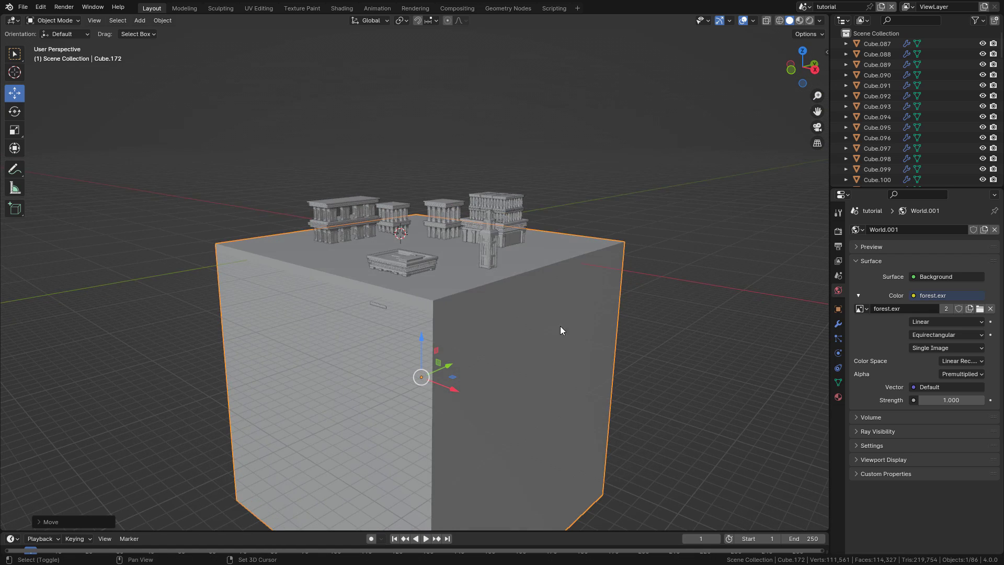
Flatten the cube along Z to about 0.28 of its height and raise it around the bases of the structures.
{"action": "key", "text": "s"}
{"action": "key", "text": "z"}
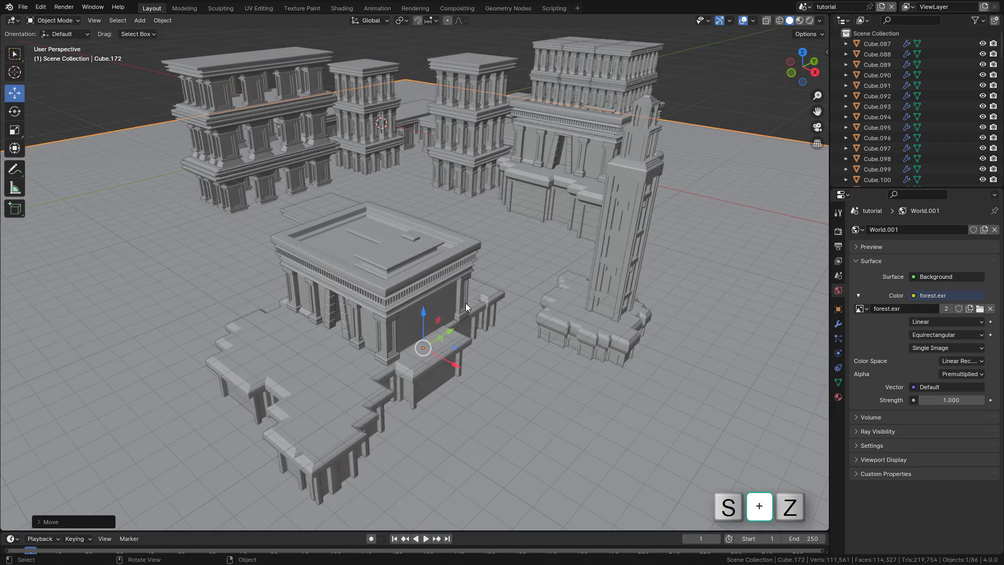
{"action": "scroll", "coordinate": [465, 303], "scroll_direction": "down", "scroll_amount": 5}
{"action": "middle_click_drag", "start_coordinate": [495, 282], "coordinate": [500, 213]}
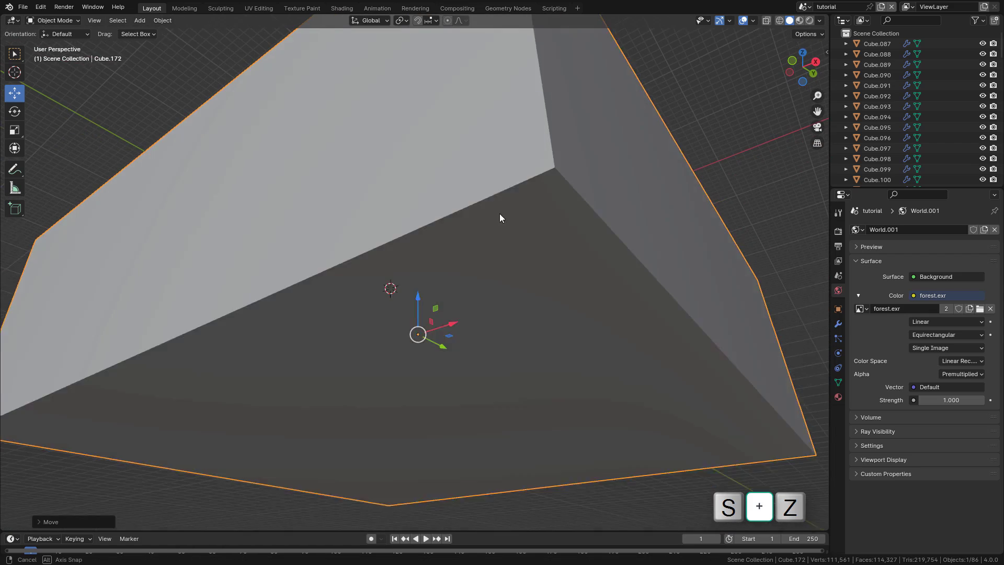
Move the box's bottom face up along Z by about 13 m in Edit Mode, and return to Object Mode.
{"action": "key", "text": "Tab"}
{"action": "key", "text": "g"}
{"action": "key", "text": "z"}
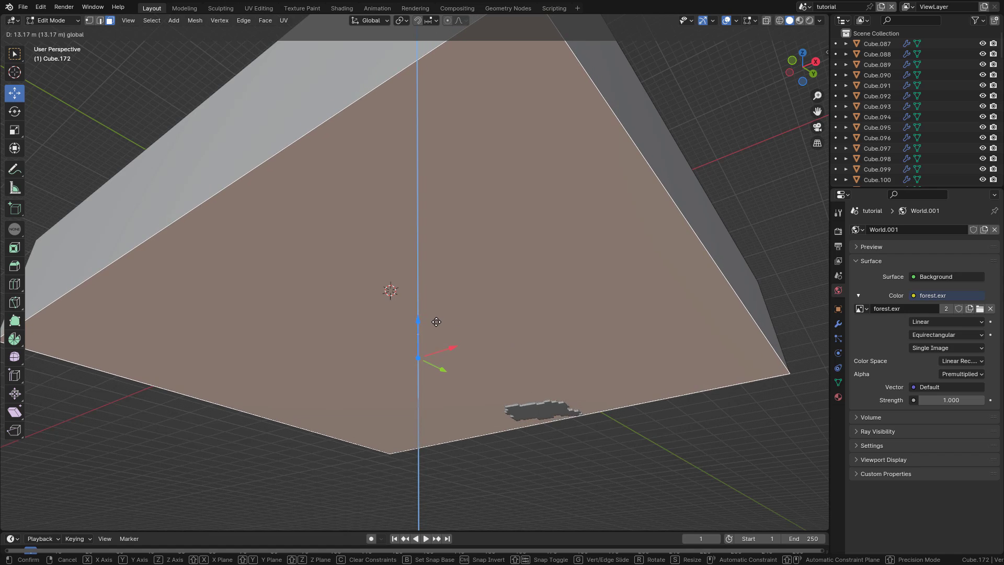
{"action": "left_click", "coordinate": [437, 322]}
{"action": "middle_click_drag", "start_coordinate": [497, 220], "coordinate": [588, 262]}
{"action": "key", "text": "Tab"}
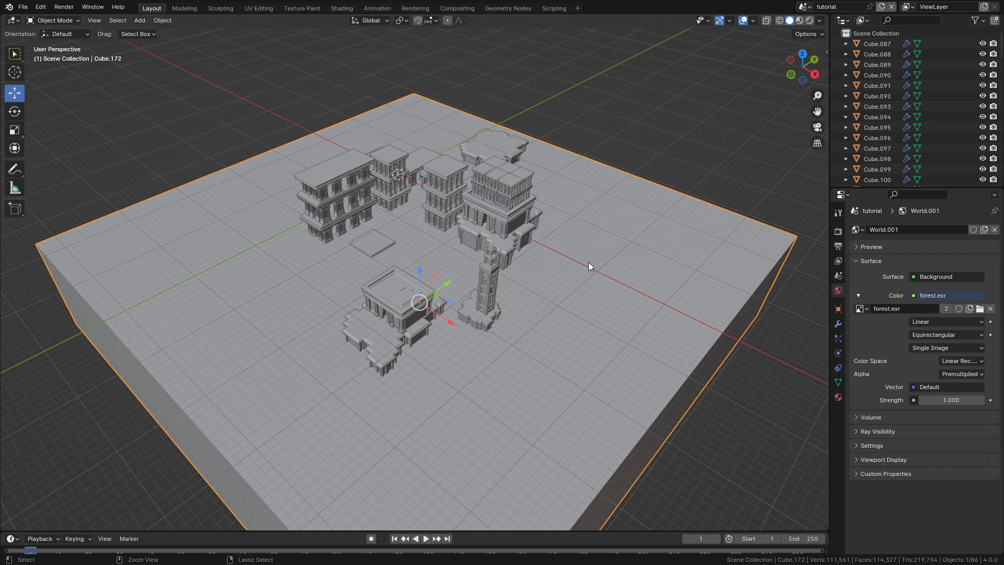
Apply the scale of the water box.
{"action": "key", "text": "ctrl+a"}
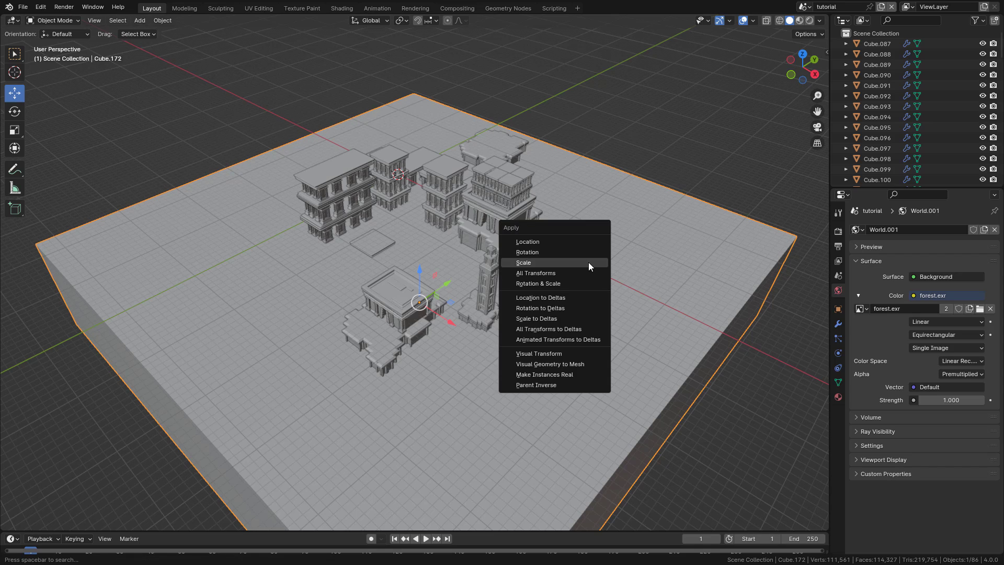
{"action": "left_click", "coordinate": [567, 263]}
{"action": "middle_click_drag", "start_coordinate": [489, 256], "coordinate": [498, 228]}
{"action": "scroll", "coordinate": [510, 251], "scroll_direction": "up", "scroll_amount": 5}
{"action": "scroll", "coordinate": [509, 251], "scroll_direction": "up", "scroll_amount": 2}
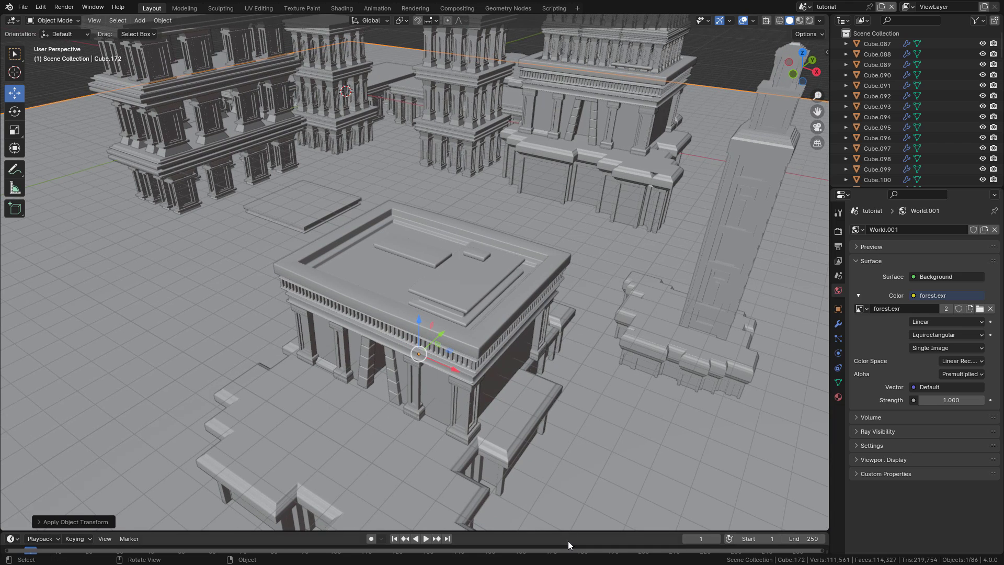
Enlarge the timeline area and turn it into a Shader Editor beneath the 3D viewport.
{"action": "left_click_drag", "start_coordinate": [569, 532], "coordinate": [569, 293]}
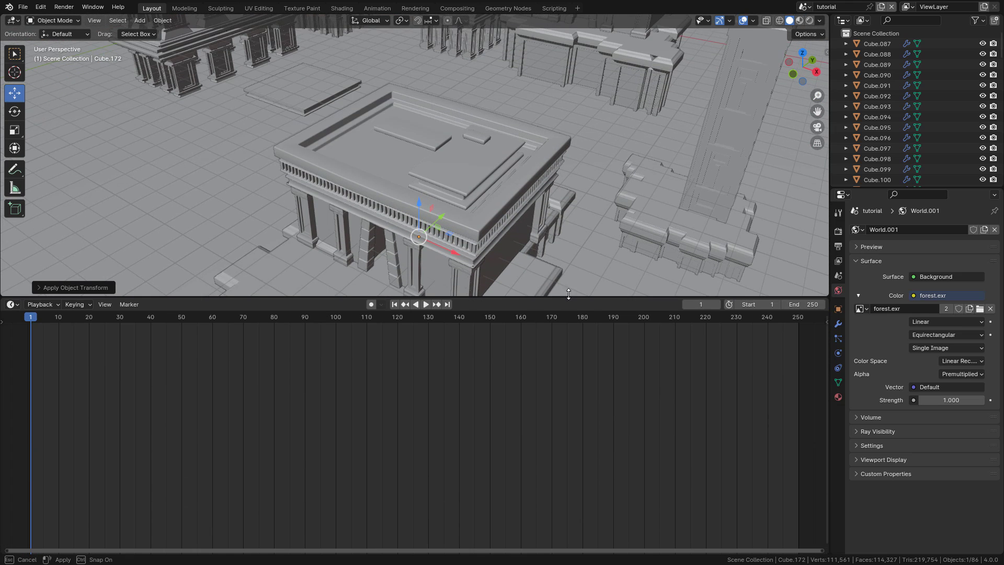
{"action": "left_click", "coordinate": [12, 300]}
{"action": "left_click", "coordinate": [52, 402]}
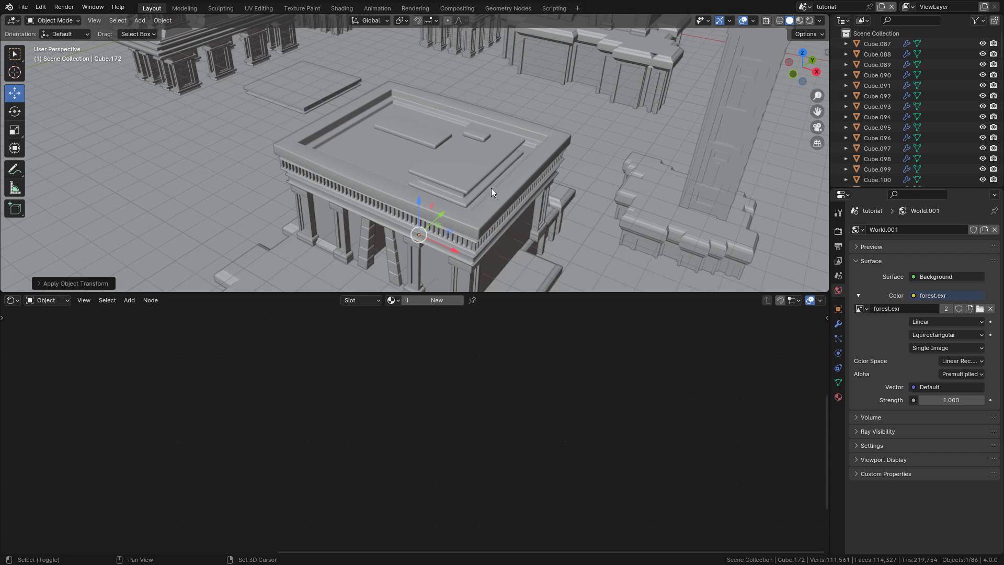
{"action": "left_click_drag", "start_coordinate": [569, 293], "coordinate": [570, 328]}
Show the viewport in rendered shading and create a new material for the water box.
{"action": "left_click", "coordinate": [811, 20]}
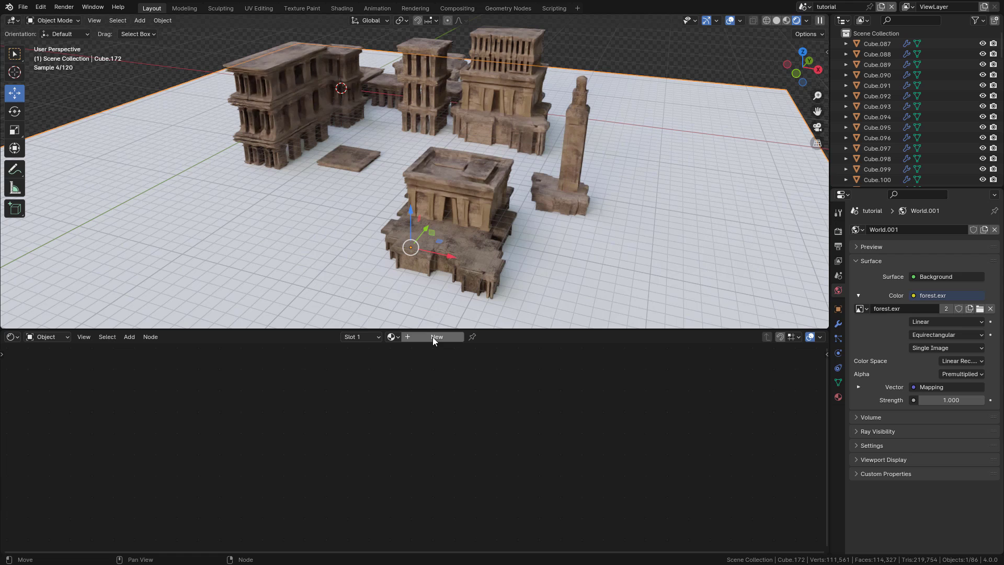
{"action": "left_click", "coordinate": [433, 337]}
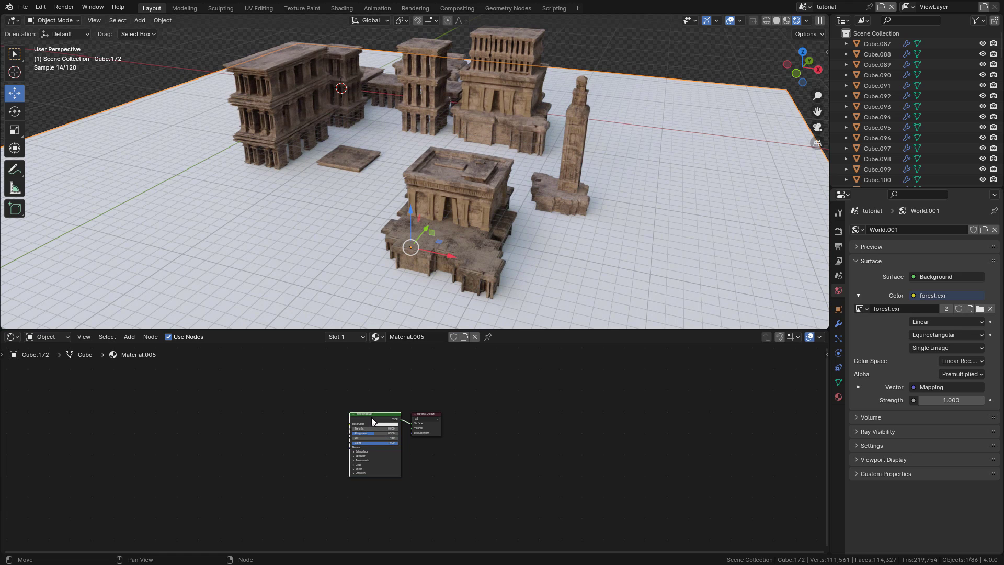
Delete the Principled BSDF node from the water material and add a Glass BSDF node in its place.
{"action": "key", "text": "Delete"}
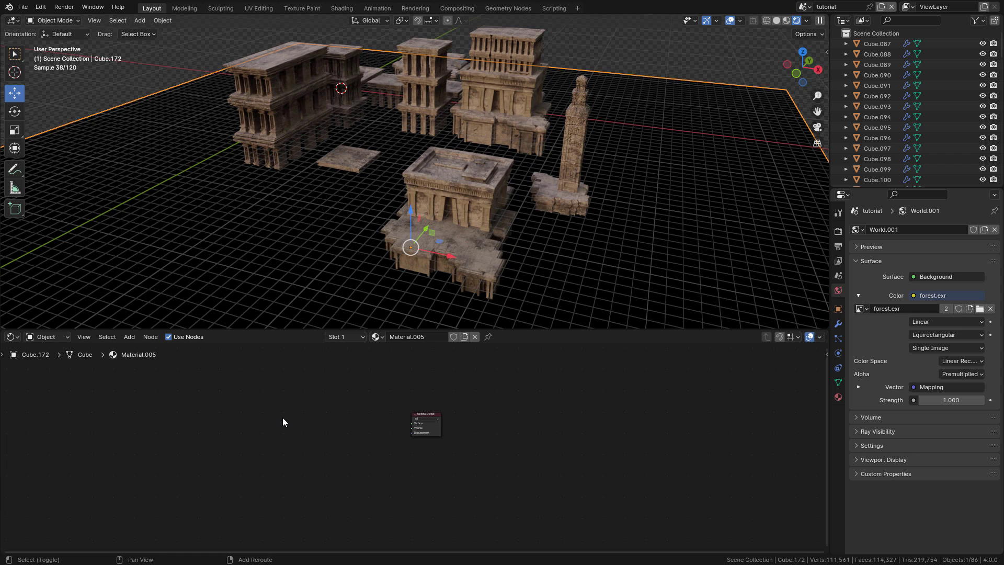
{"action": "key", "text": "shift+a"}
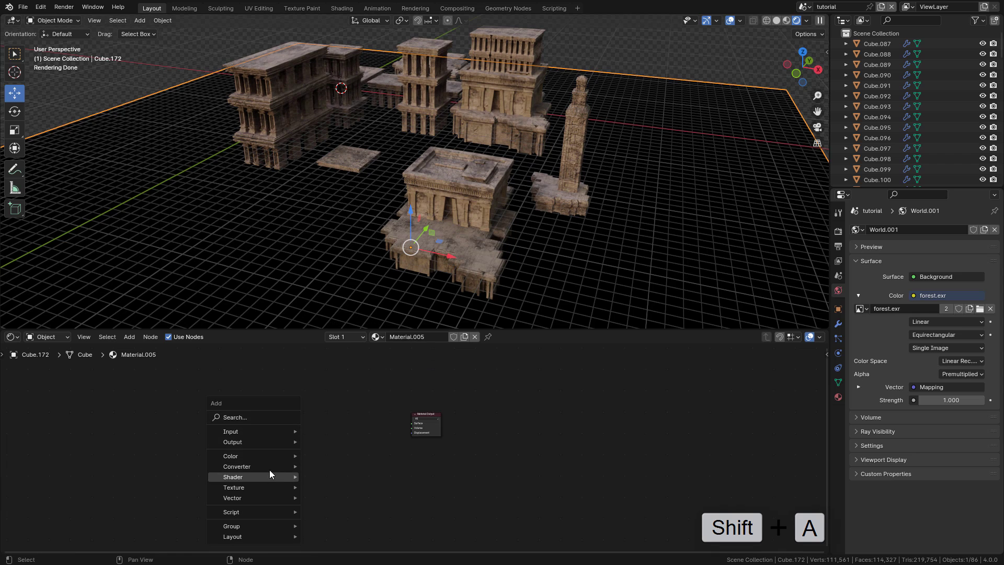
{"action": "mouse_move", "coordinate": [265, 477]}
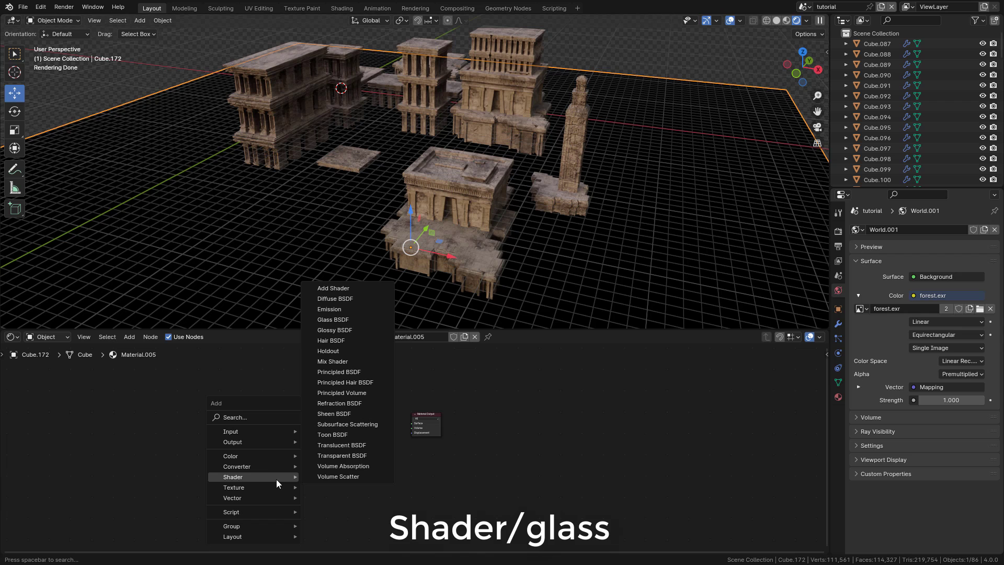
{"action": "left_click", "coordinate": [334, 320]}
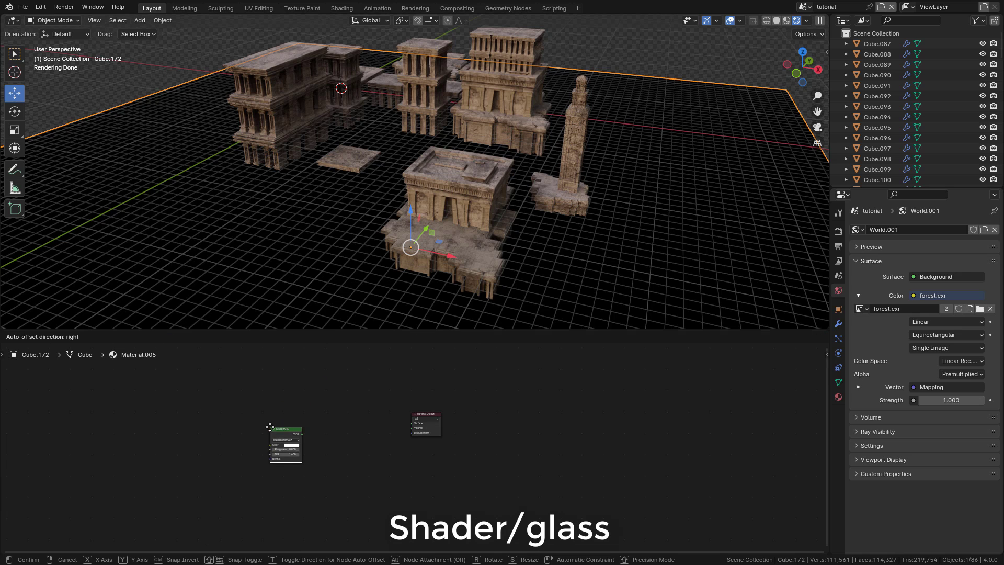
{"action": "left_click", "coordinate": [282, 432]}
{"action": "scroll", "coordinate": [282, 431], "scroll_direction": "up", "scroll_amount": 3}
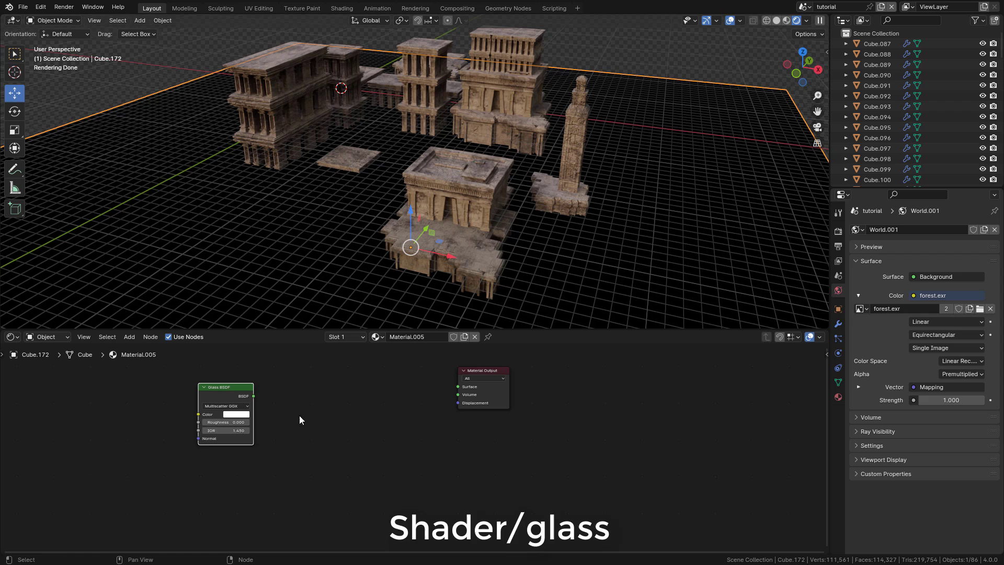
Add a Transparent BSDF node below the Glass BSDF and a Mix Shader node between them and the Material Output.
{"action": "key", "text": "shift+a"}
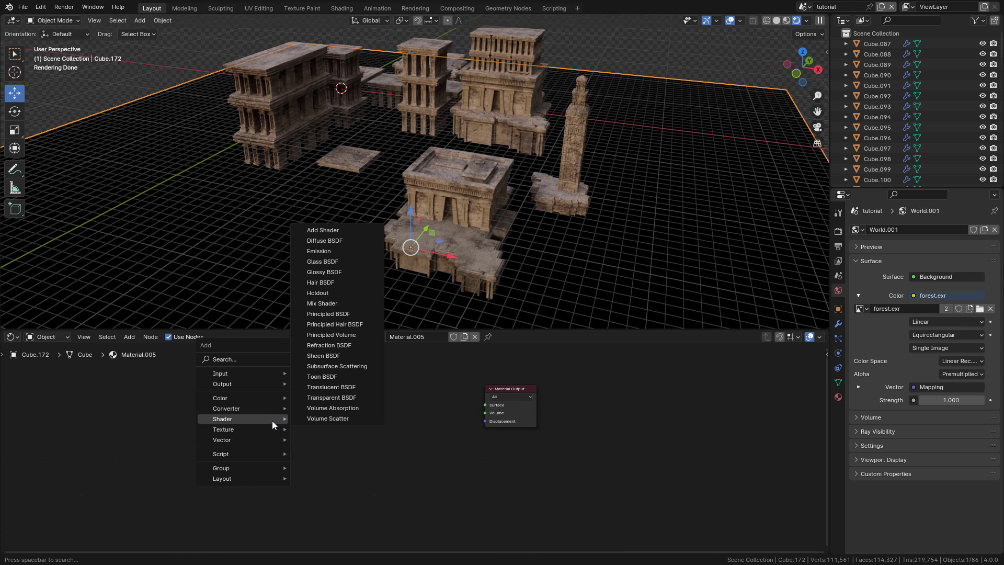
{"action": "left_click", "coordinate": [316, 401]}
{"action": "left_click", "coordinate": [273, 484]}
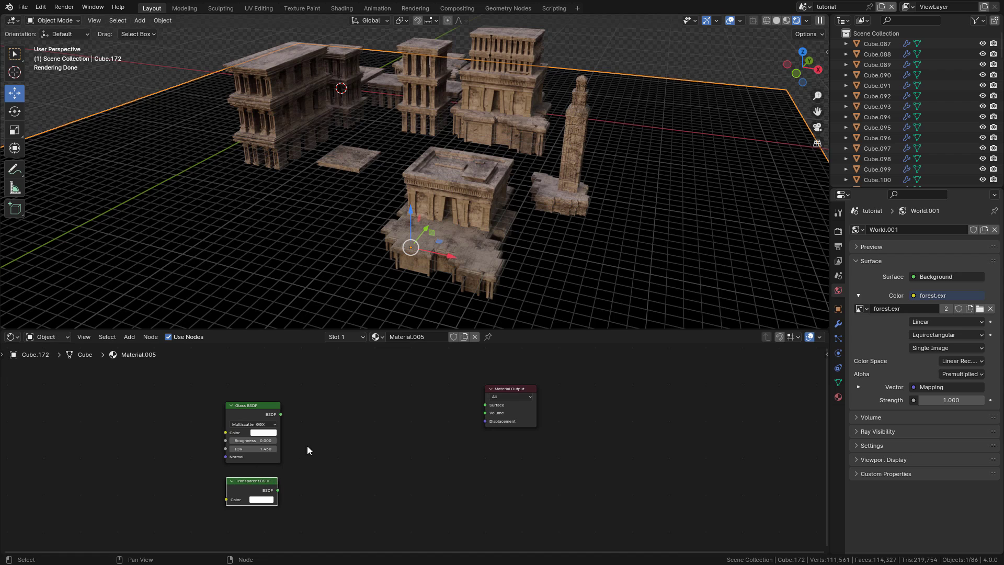
{"action": "key", "text": "shift+a"}
{"action": "mouse_move", "coordinate": [362, 416]}
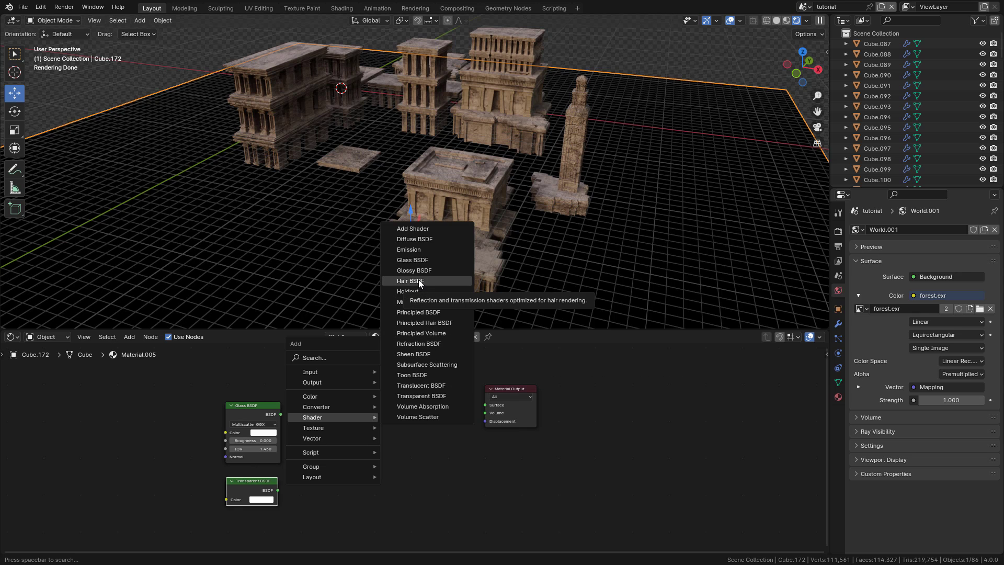
{"action": "left_click", "coordinate": [423, 307]}
{"action": "left_click", "coordinate": [337, 400]}
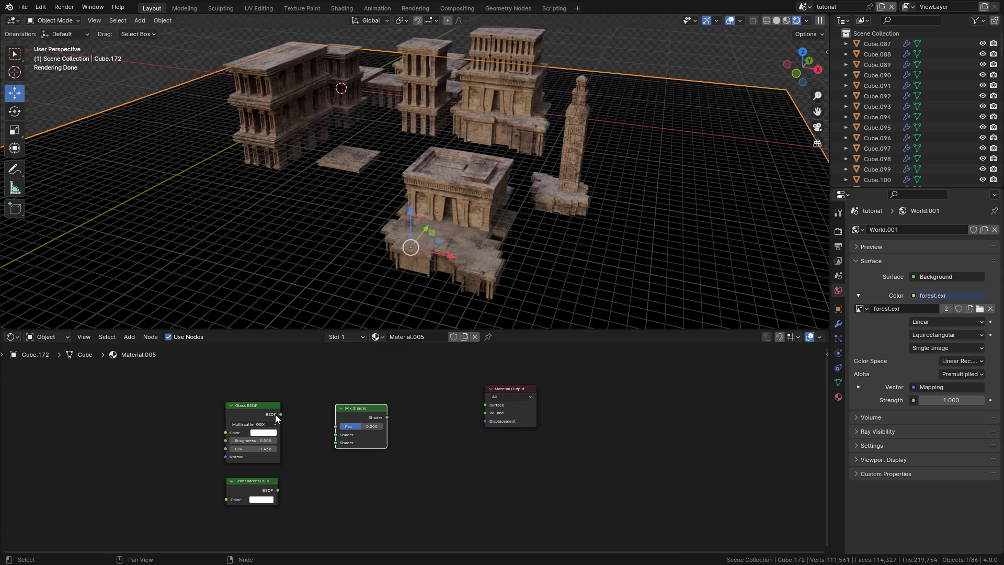
Connect the Glass and Transparent BSDFs to the Mix Shader's two shader inputs and its output to the Material Output's Surface.
{"action": "left_click_drag", "start_coordinate": [281, 414], "coordinate": [335, 435]}
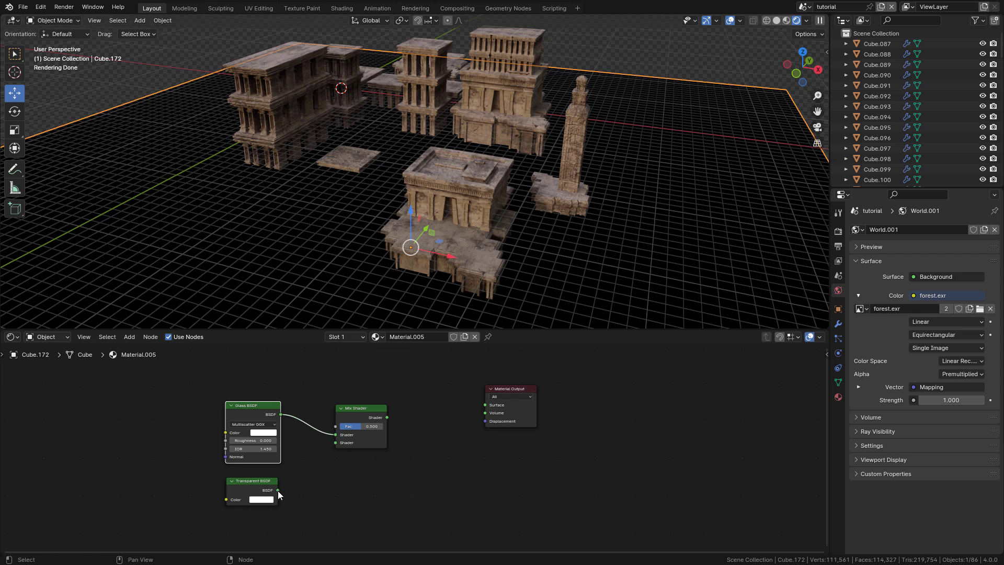
{"action": "left_click_drag", "start_coordinate": [278, 490], "coordinate": [335, 443]}
{"action": "left_click_drag", "start_coordinate": [387, 418], "coordinate": [486, 405]}
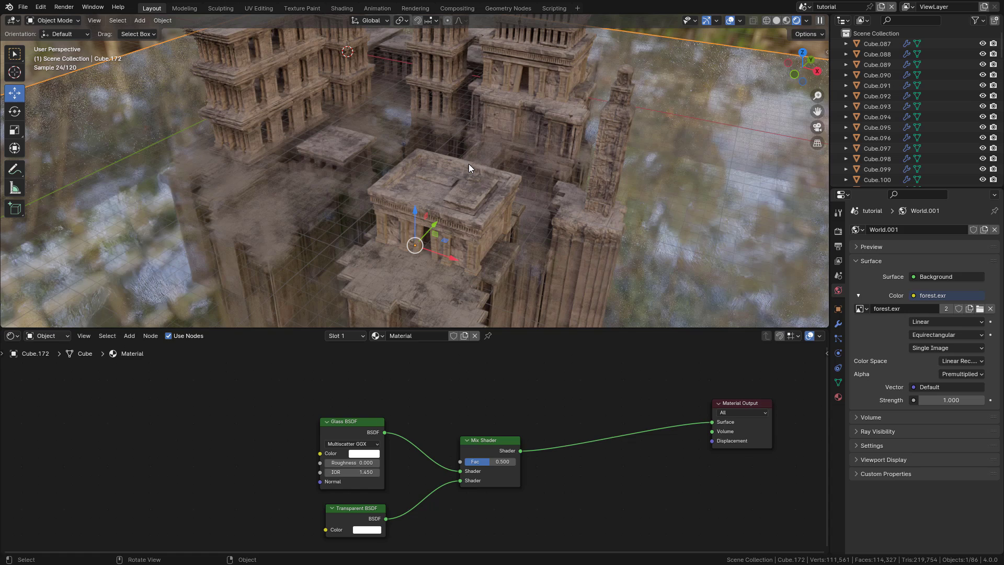
Set the Glass BSDF color to a light turquoise green.
{"action": "middle_click_drag", "start_coordinate": [408, 174], "coordinate": [425, 151]}
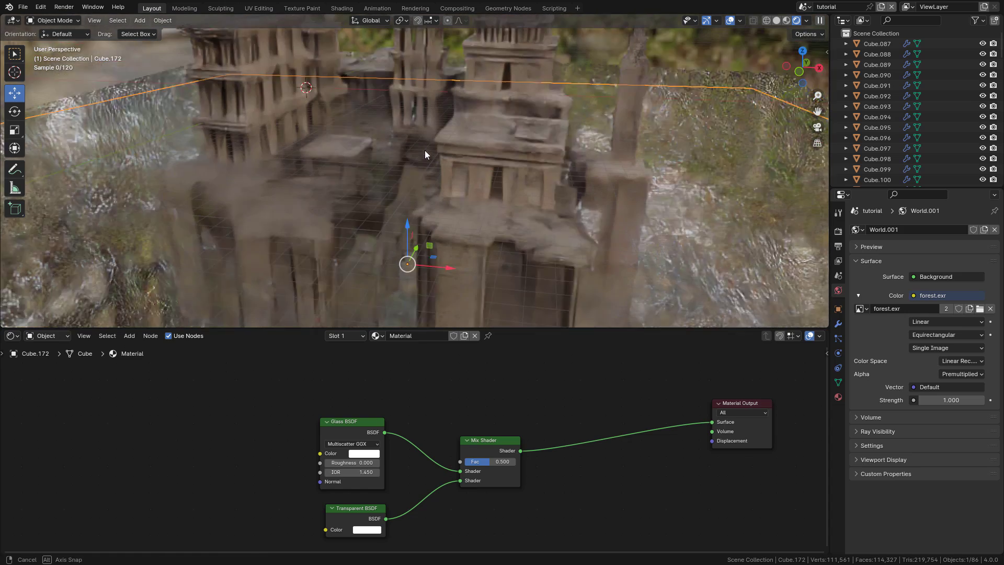
{"action": "left_click", "coordinate": [364, 455]}
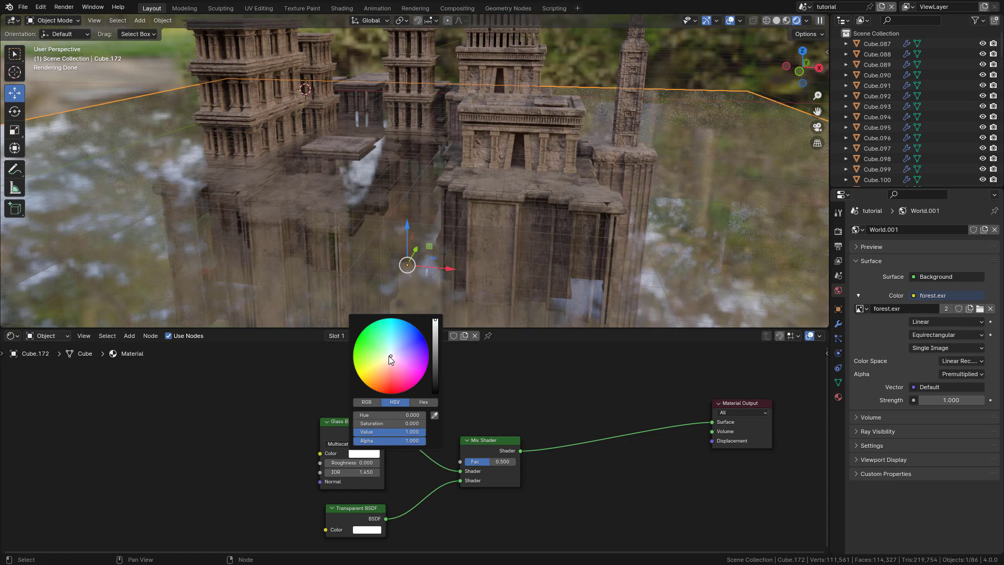
{"action": "left_click_drag", "start_coordinate": [388, 356], "coordinate": [381, 348]}
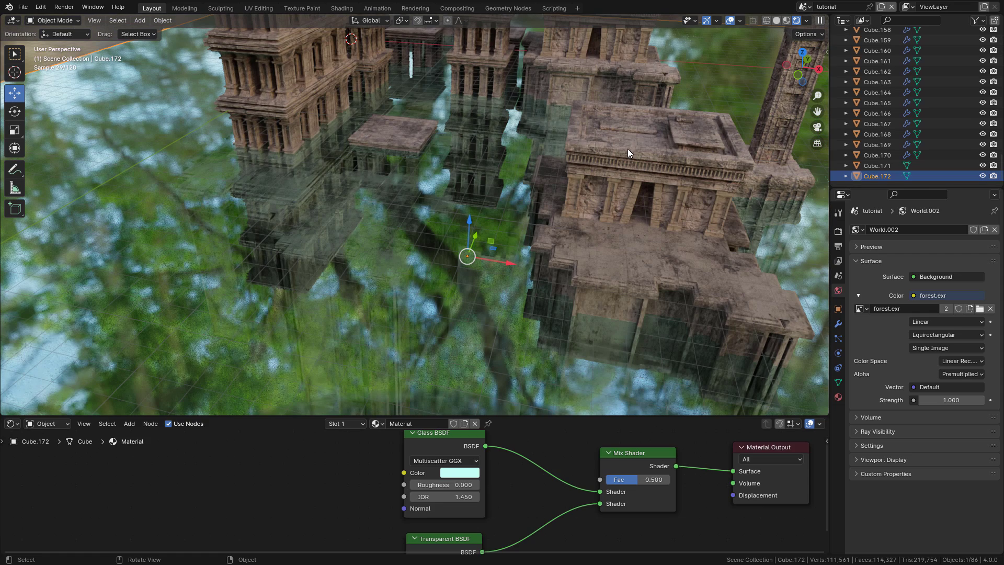
Show the Face Orientation overlay to check the water box's normals, and hide it again.
{"action": "left_click", "coordinate": [741, 21]}
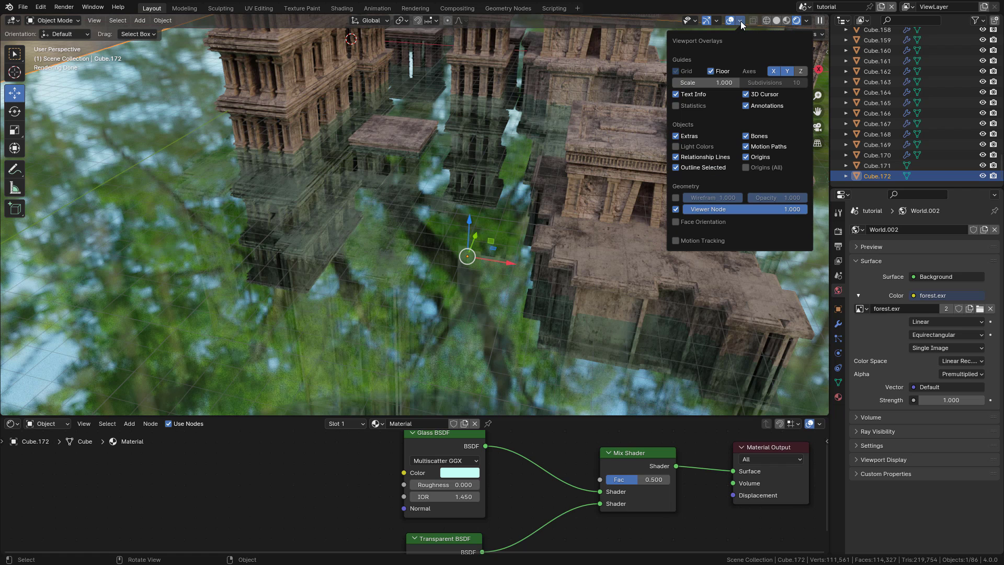
{"action": "left_click", "coordinate": [681, 222]}
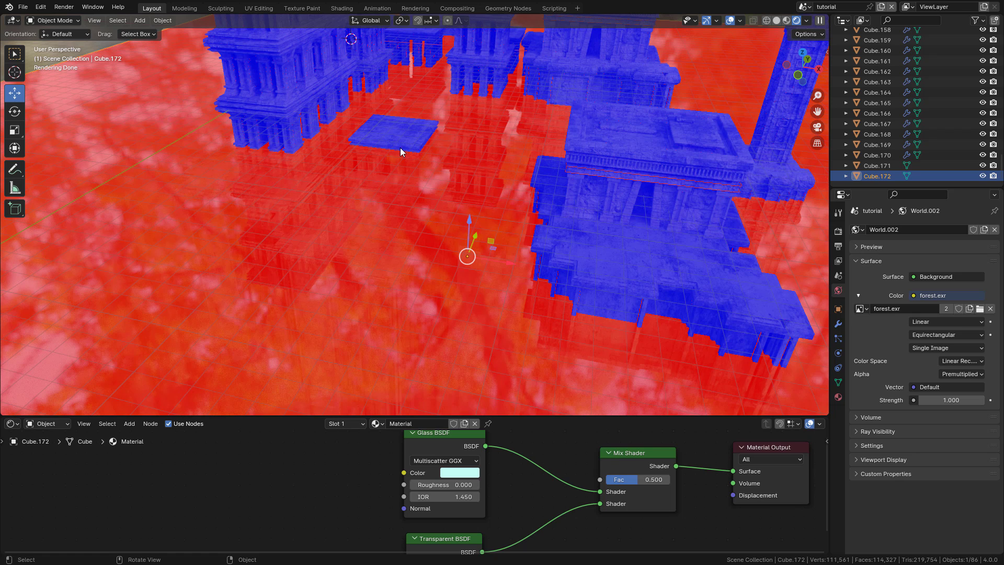
{"action": "left_click", "coordinate": [731, 20]}
{"action": "left_click", "coordinate": [731, 21]}
{"action": "left_click", "coordinate": [739, 22]}
{"action": "left_click", "coordinate": [720, 222]}
Recalculate the water box's normals to the outside in Edit Mode, and return to Object Mode.
{"action": "key", "text": "Tab"}
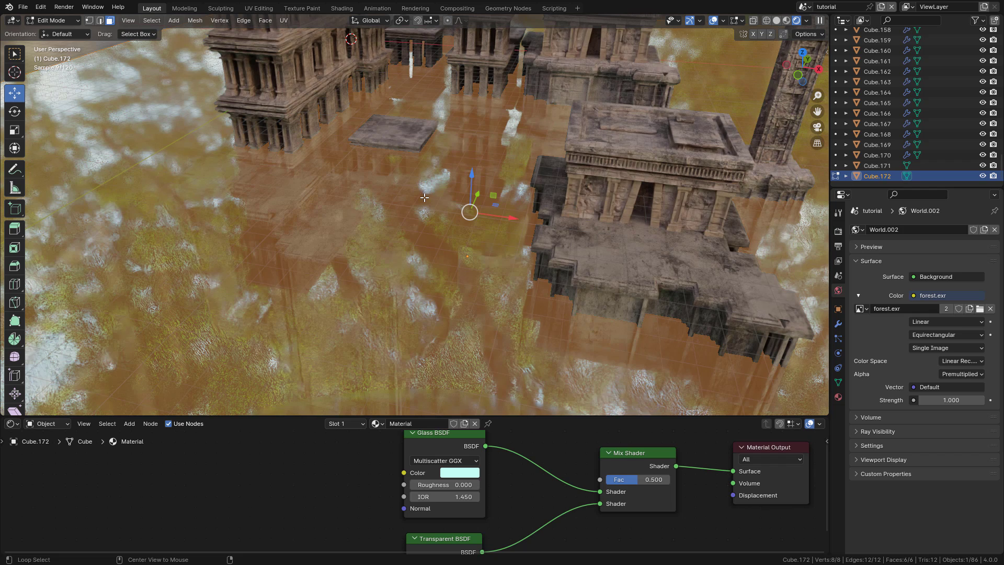
{"action": "key", "text": "alt+n"}
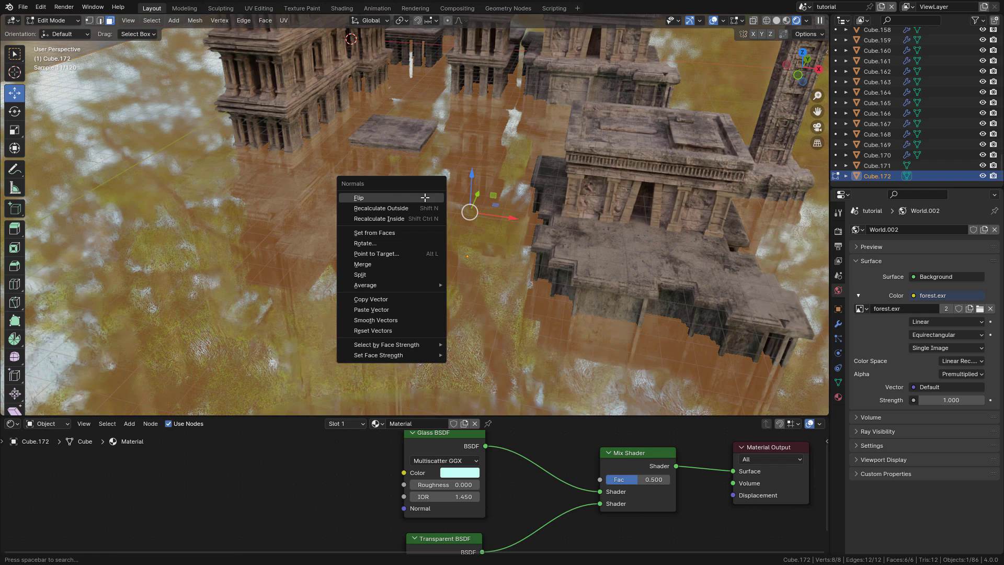
{"action": "left_click", "coordinate": [386, 209]}
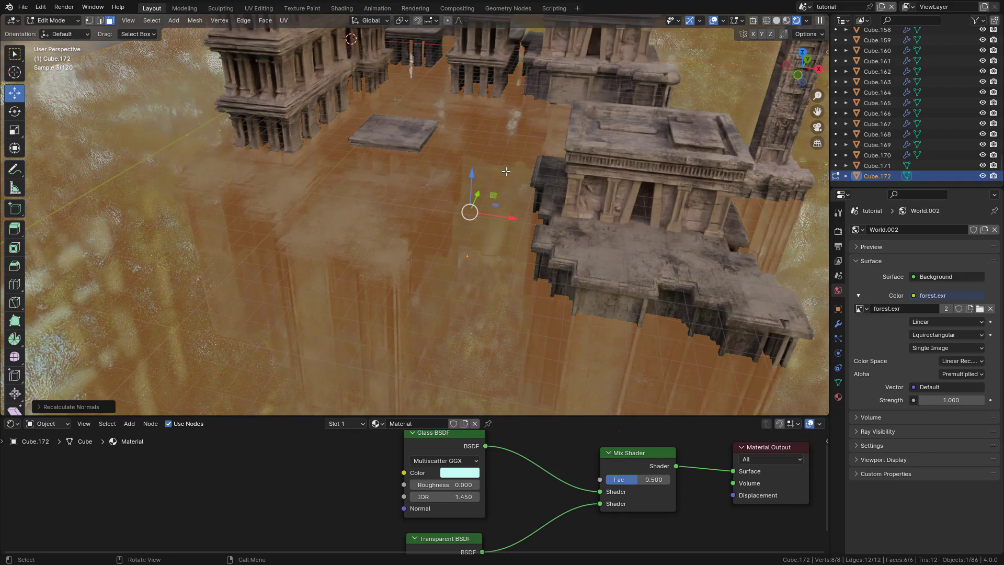
{"action": "key", "text": "Tab"}
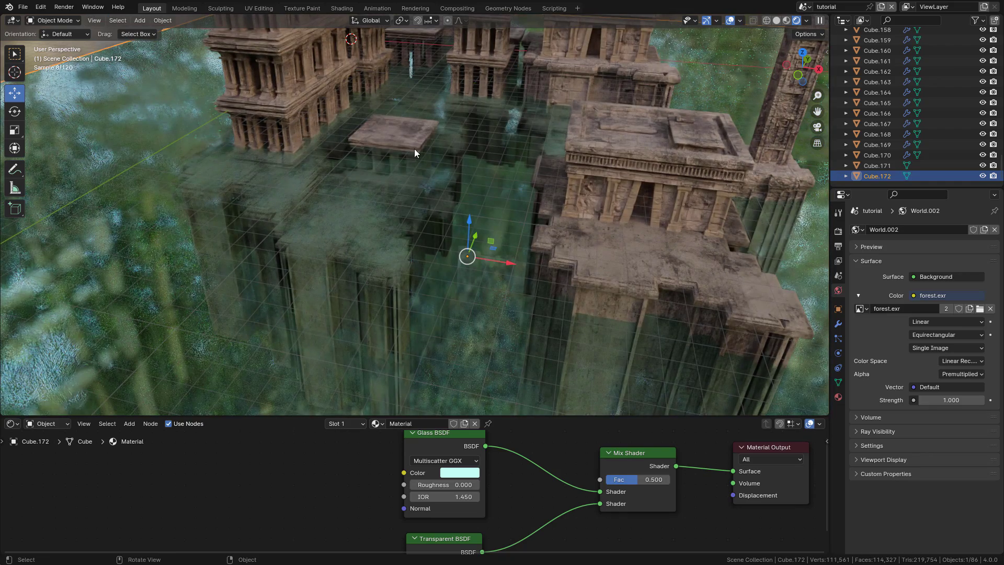
Recheck the corrected normals with the Face Orientation overlay, and turn the overlay off.
{"action": "left_click", "coordinate": [740, 20]}
{"action": "left_click", "coordinate": [703, 222]}
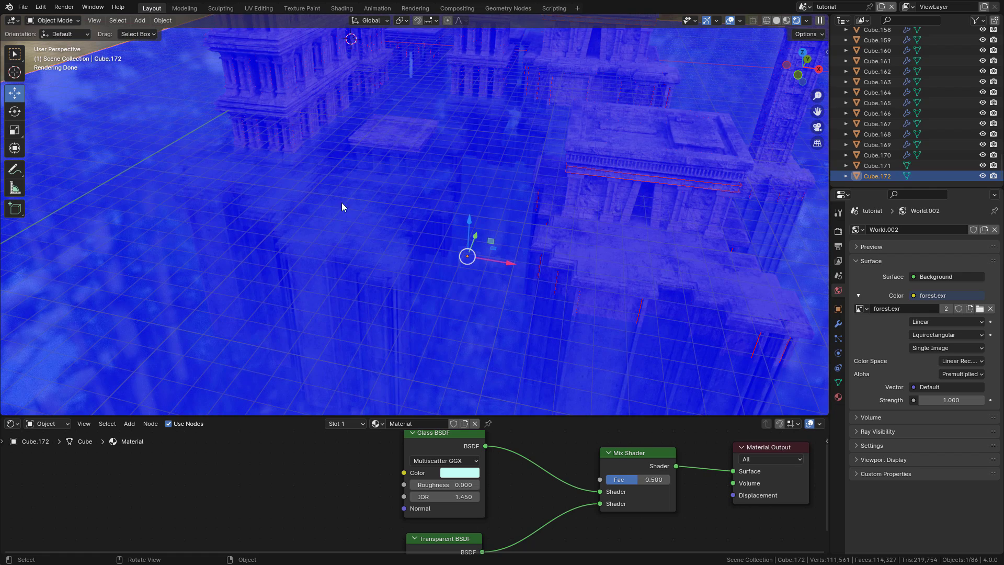
{"action": "left_click", "coordinate": [742, 20]}
{"action": "left_click", "coordinate": [676, 221]}
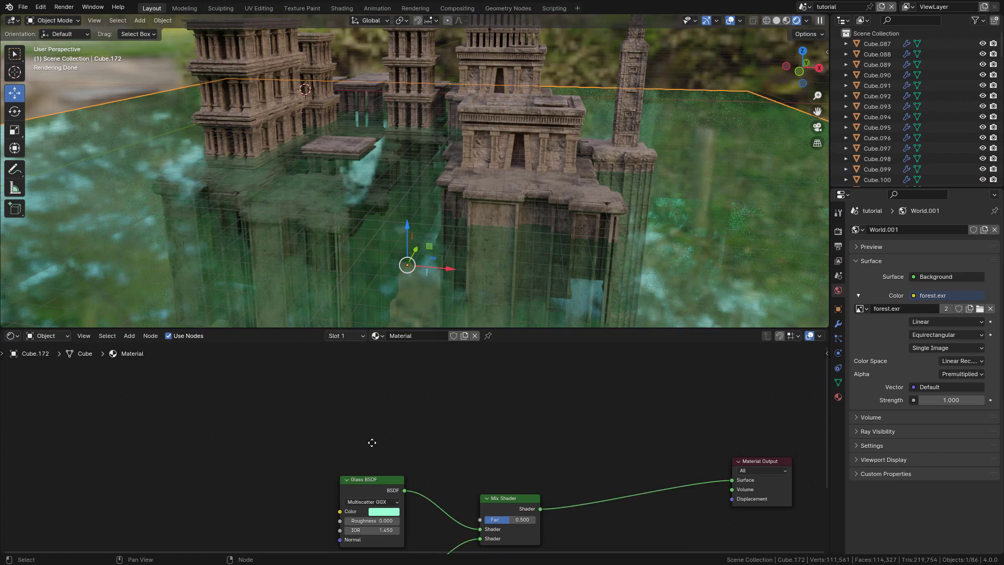
Add a Light Path node and connect its Is Shadow Ray output to the Mix Shader's Fac input.
{"action": "key", "text": "shift+a"}
{"action": "mouse_move", "coordinate": [343, 408]}
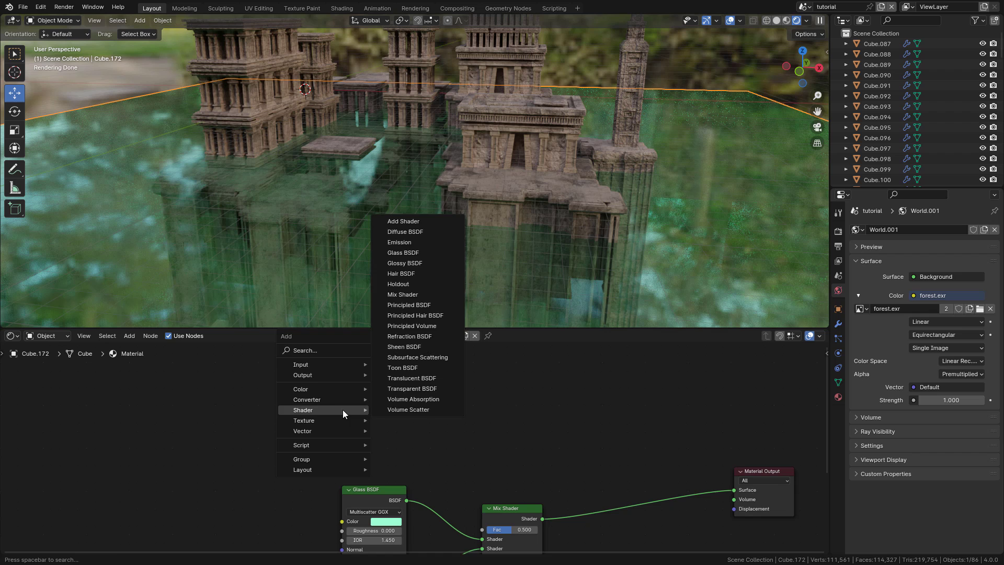
{"action": "left_click", "coordinate": [308, 350]}
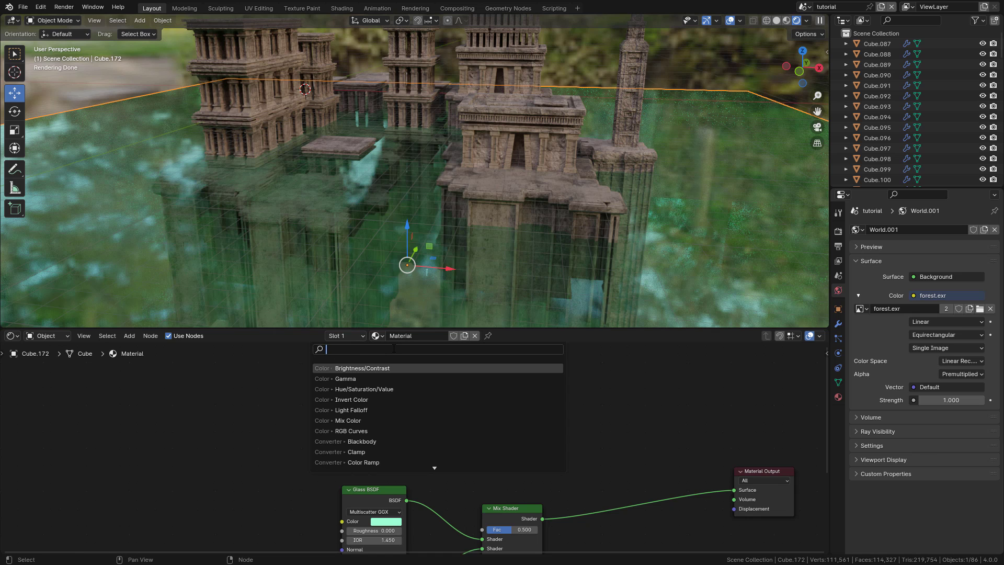
{"action": "type", "text": "light"}
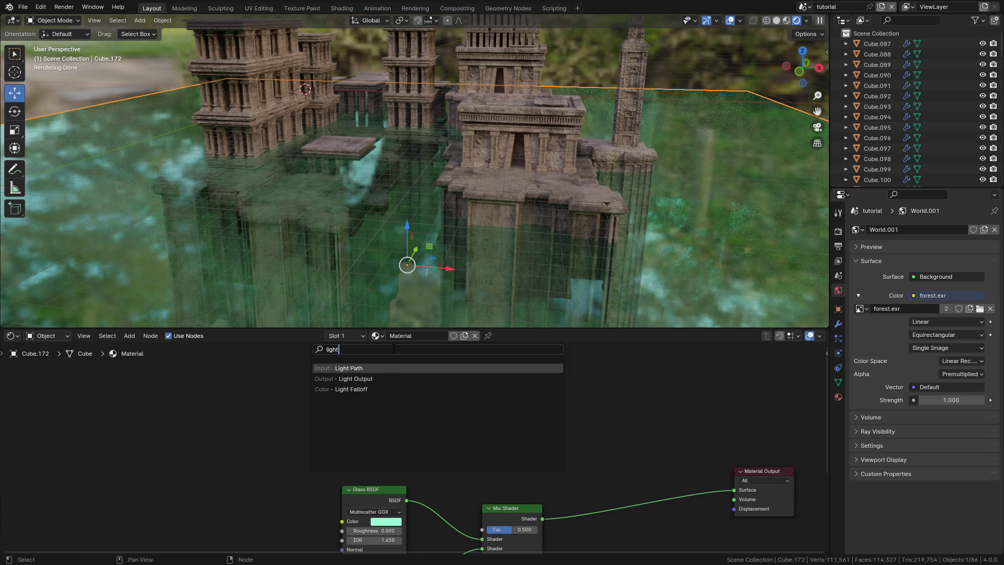
{"action": "left_click", "coordinate": [346, 368]}
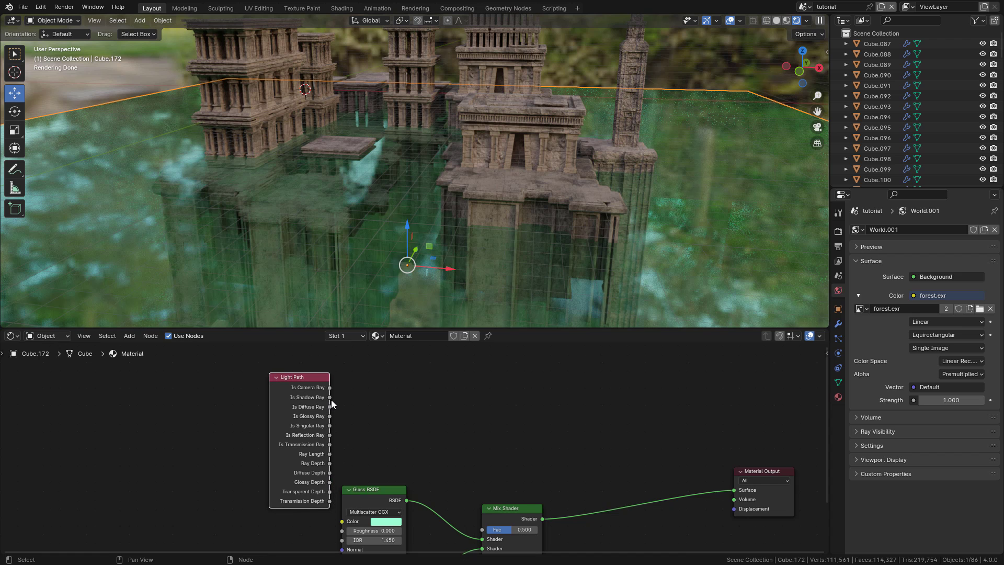
{"action": "left_click_drag", "start_coordinate": [331, 397], "coordinate": [482, 529]}
Set the world background strength to 3.
{"action": "middle_click_drag", "start_coordinate": [464, 231], "coordinate": [481, 127]}
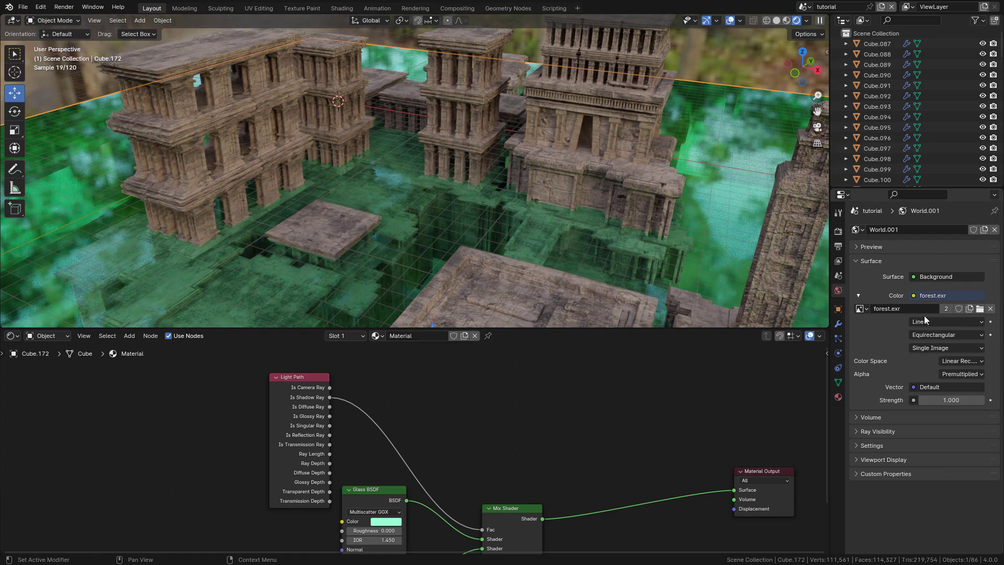
{"action": "left_click", "coordinate": [949, 400]}
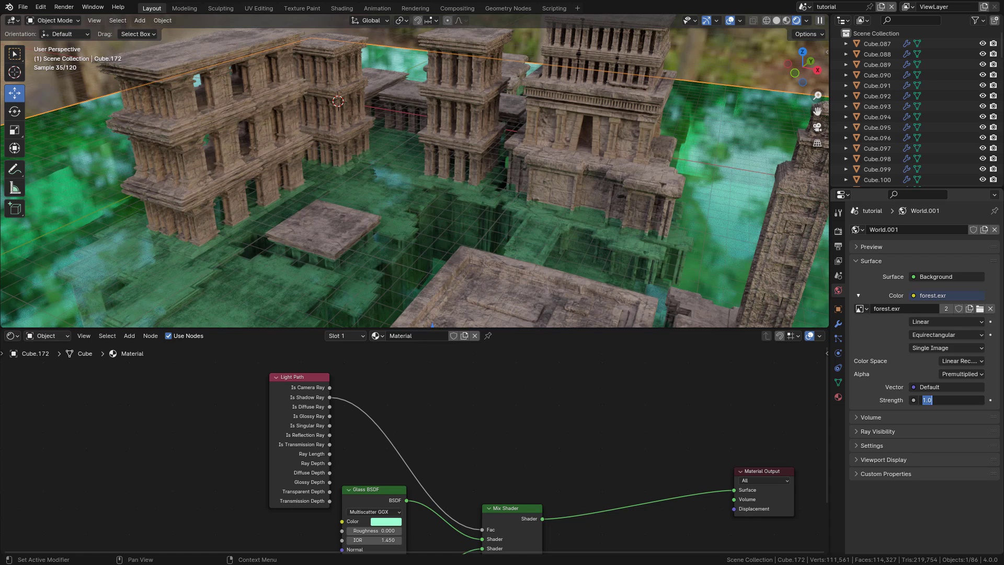
{"action": "key", "text": "Return"}
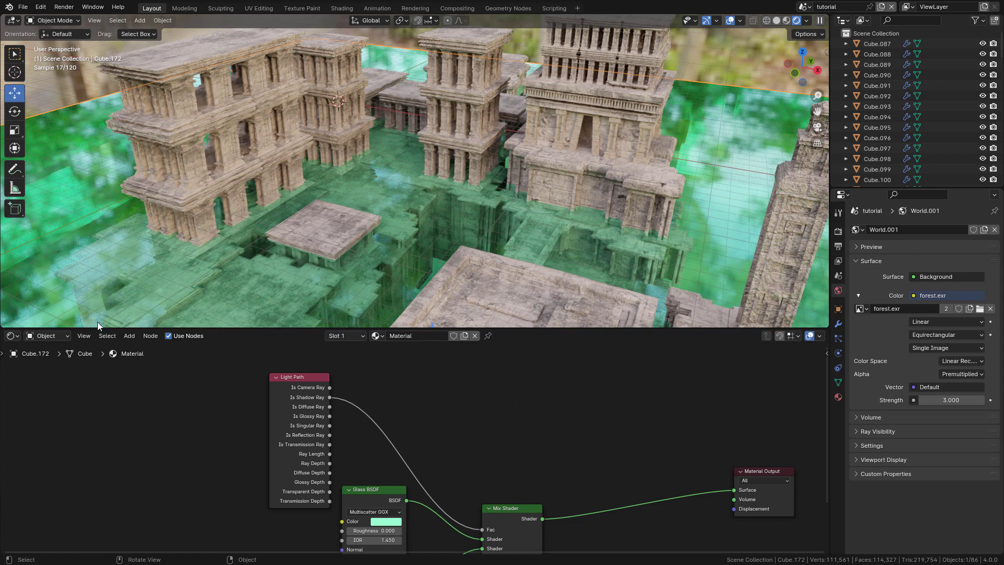
Switch the Shader Editor to the World nodes and add Texture Coordinate and Mapping nodes to the forest.exr environment texture.
{"action": "left_click", "coordinate": [53, 335]}
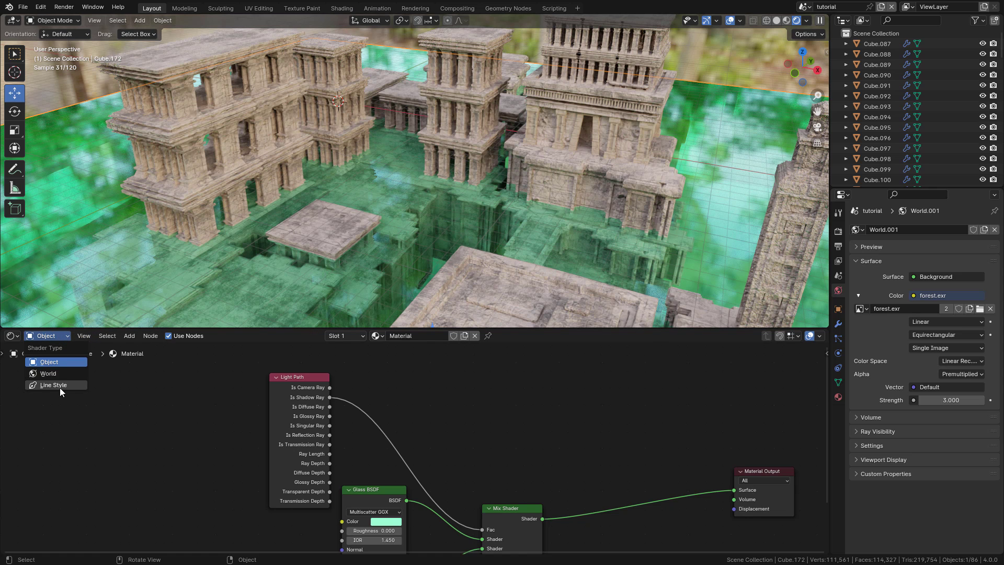
{"action": "left_click", "coordinate": [55, 374]}
{"action": "middle_click_drag", "start_coordinate": [285, 490], "coordinate": [447, 436]}
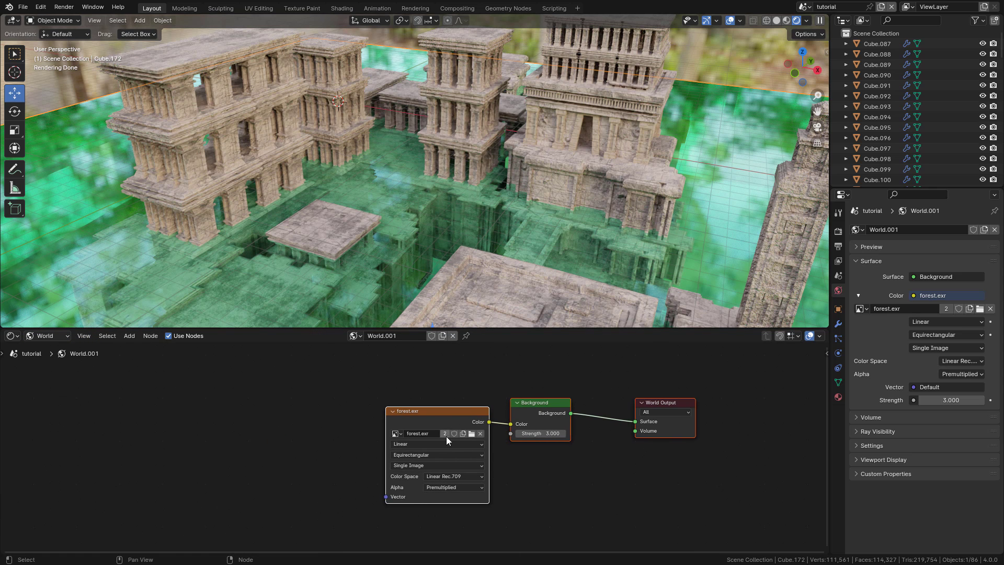
{"action": "left_click_drag", "start_coordinate": [421, 415], "coordinate": [357, 426]}
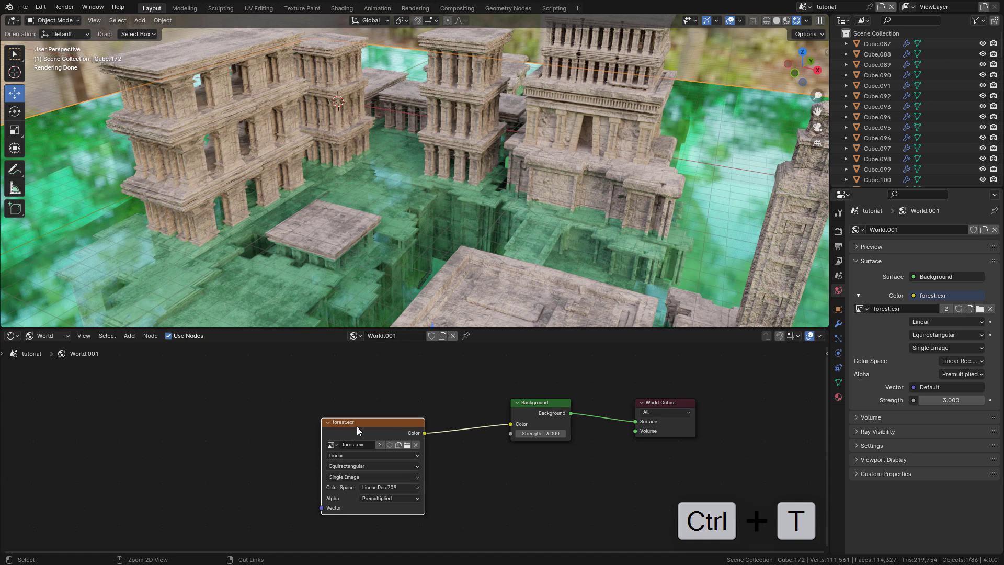
{"action": "key", "text": "ctrl+t"}
{"action": "left_click_drag", "start_coordinate": [280, 446], "coordinate": [159, 422]}
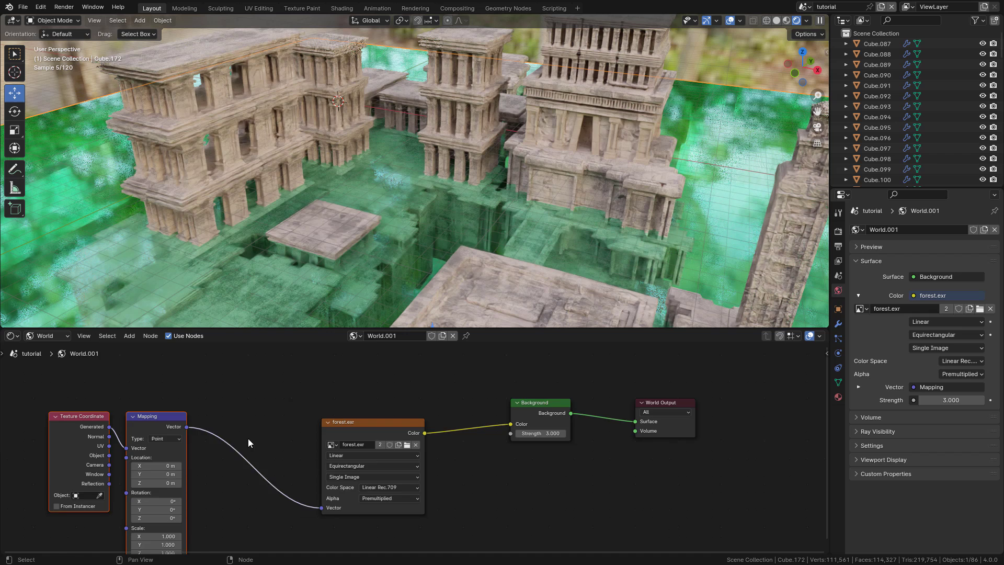
{"action": "middle_click_drag", "start_coordinate": [248, 438], "coordinate": [326, 417]}
Search the add-ons in the preferences for "node" to check that Node Wrangler is enabled, and close the preferences.
{"action": "left_click", "coordinate": [40, 8]}
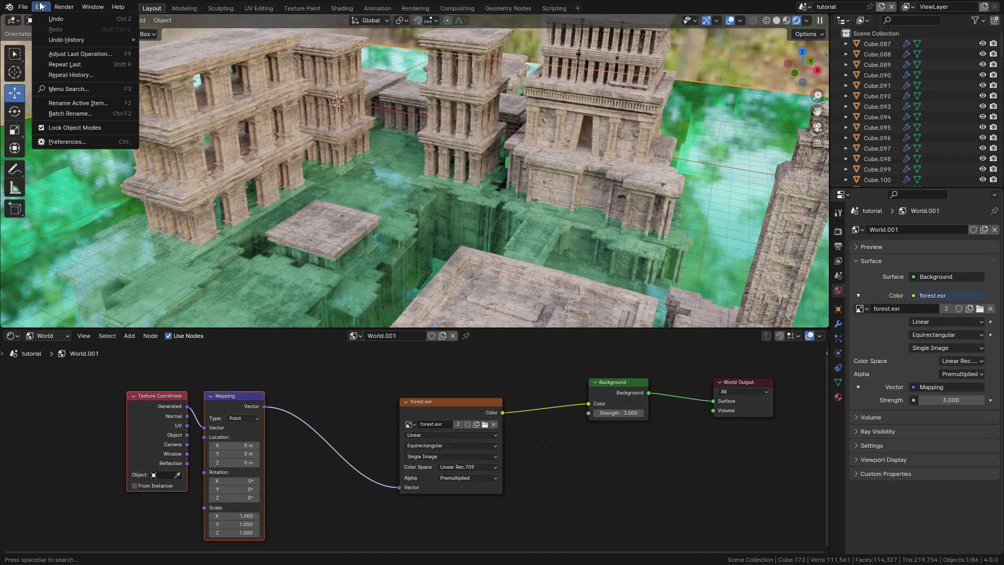
{"action": "left_click", "coordinate": [60, 141]}
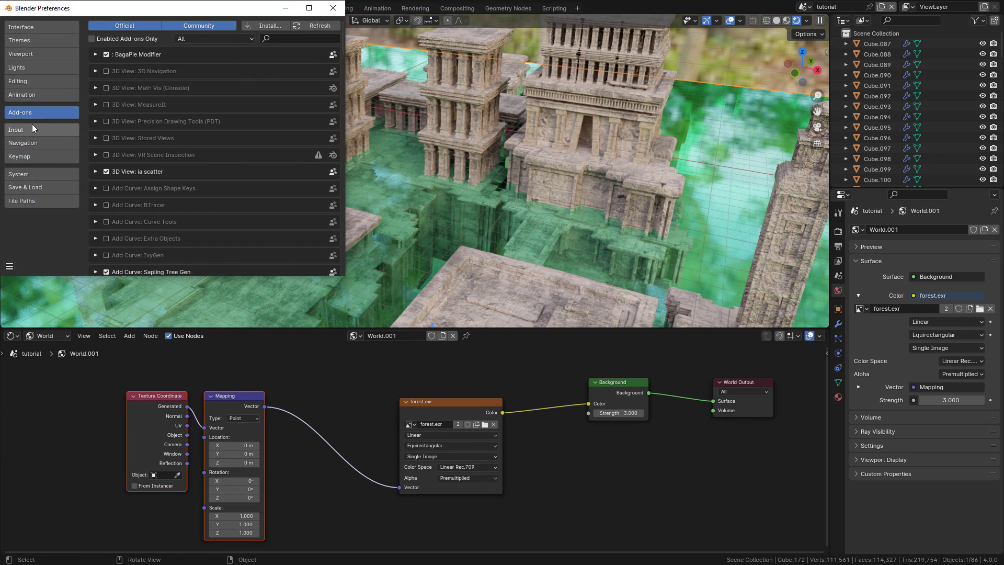
{"action": "left_click", "coordinate": [277, 39]}
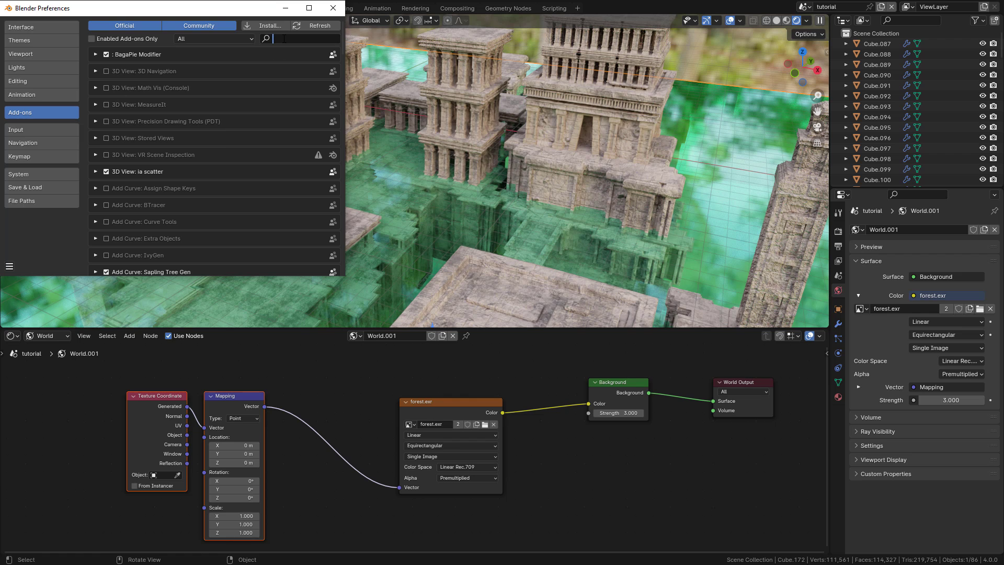
{"action": "type", "text": "node"}
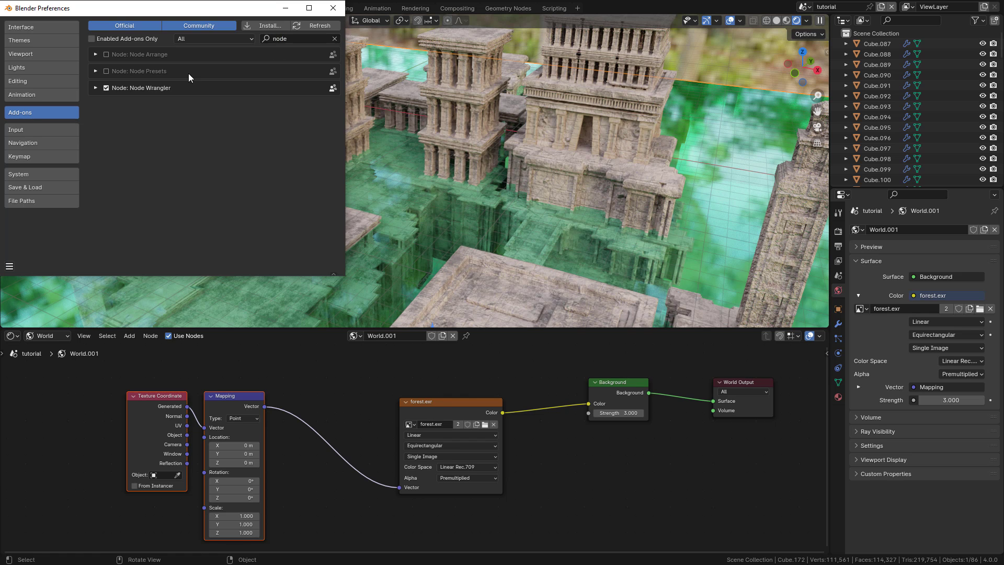
{"action": "left_click", "coordinate": [333, 8]}
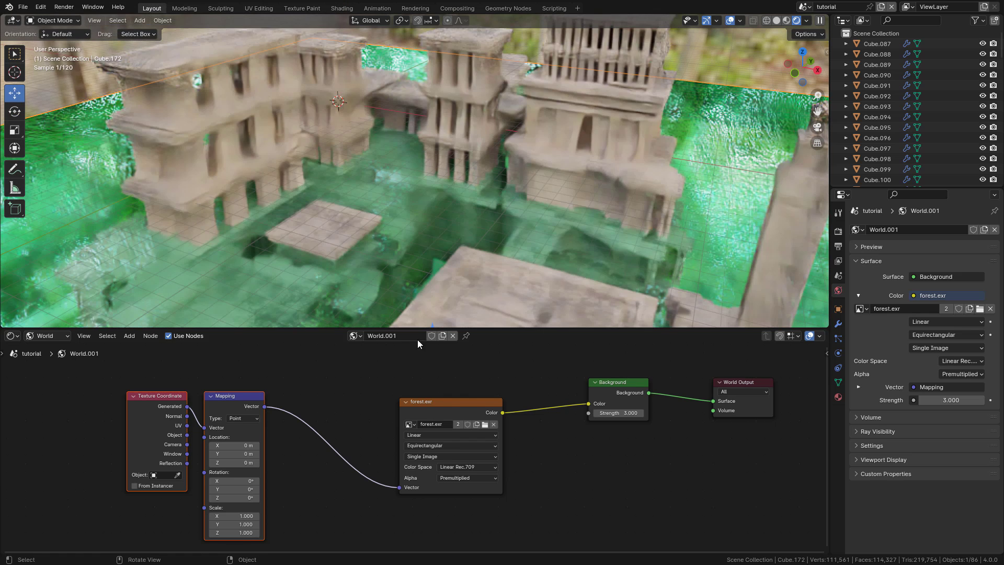
Rotate the forest.exr environment about 72.2° on Z using the world's Mapping node.
{"action": "scroll", "coordinate": [237, 460], "scroll_direction": "up", "scroll_amount": 2}
{"action": "left_click_drag", "start_coordinate": [180, 477], "coordinate": [277, 477]}
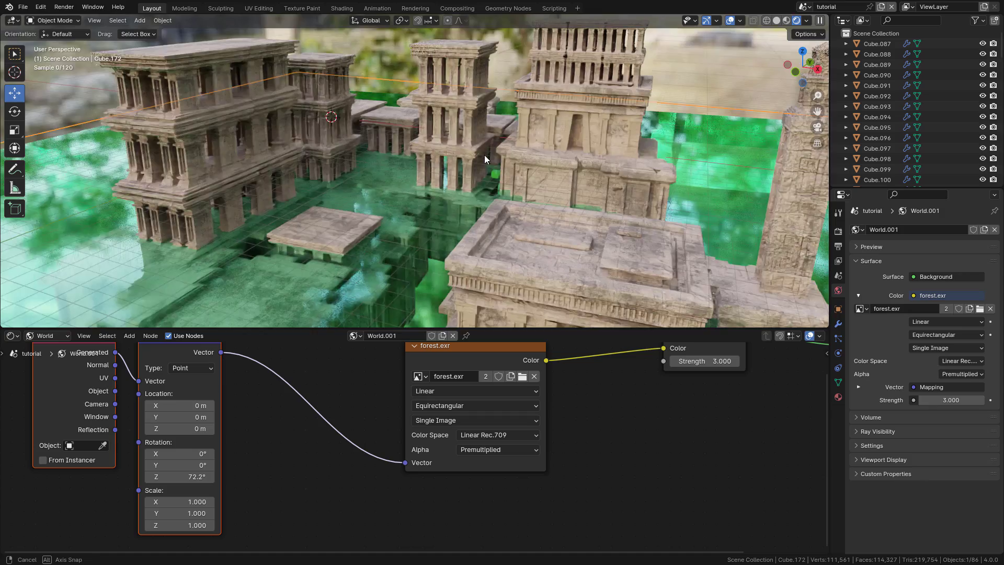
{"action": "middle_click_drag", "start_coordinate": [472, 197], "coordinate": [502, 119]}
Switch the Shader Editor to the object's nodes, add a Noise Texture, and connect its Fac output to the Glass BSDF's Normal input.
{"action": "left_click", "coordinate": [55, 335]}
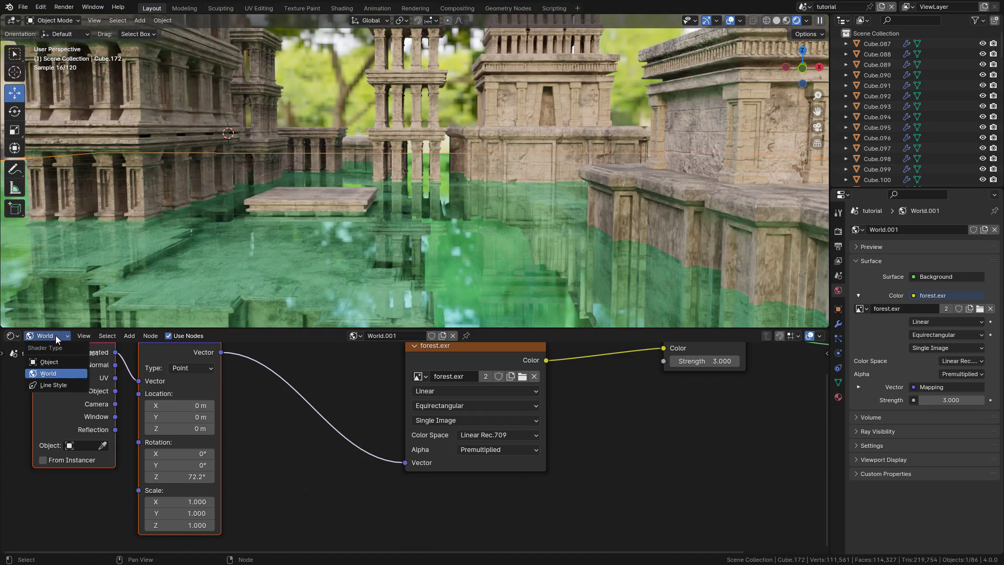
{"action": "left_click", "coordinate": [50, 362]}
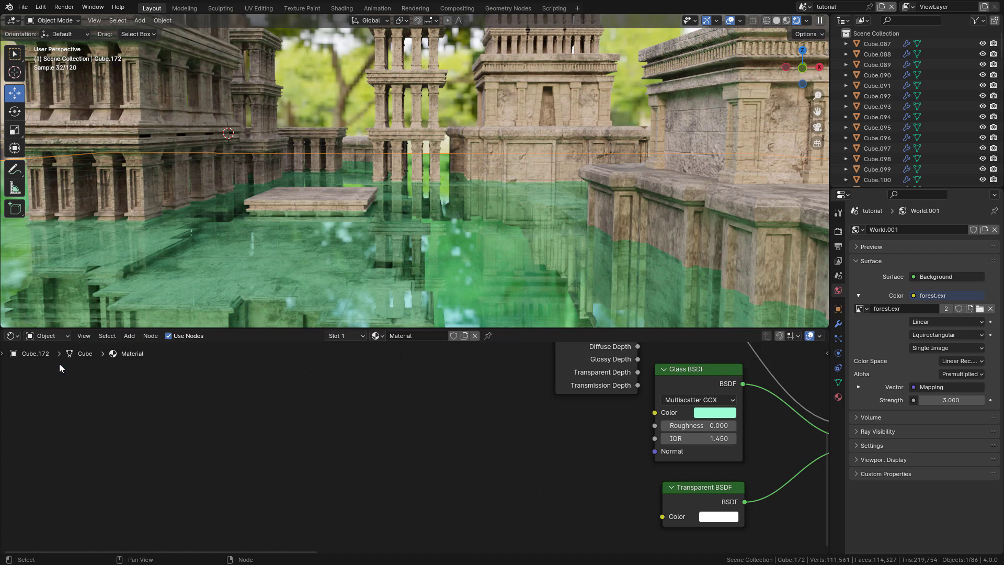
{"action": "scroll", "coordinate": [434, 423], "scroll_direction": "down", "scroll_amount": 8}
{"action": "middle_click_drag", "start_coordinate": [442, 421], "coordinate": [246, 387]}
{"action": "scroll", "coordinate": [331, 406], "scroll_direction": "up", "scroll_amount": 3}
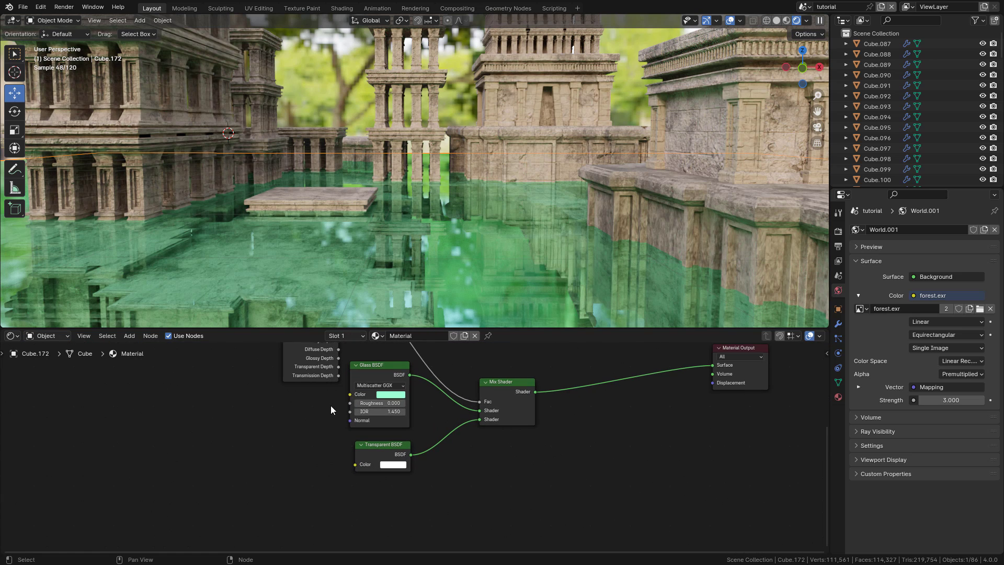
{"action": "key", "text": "shift+a"}
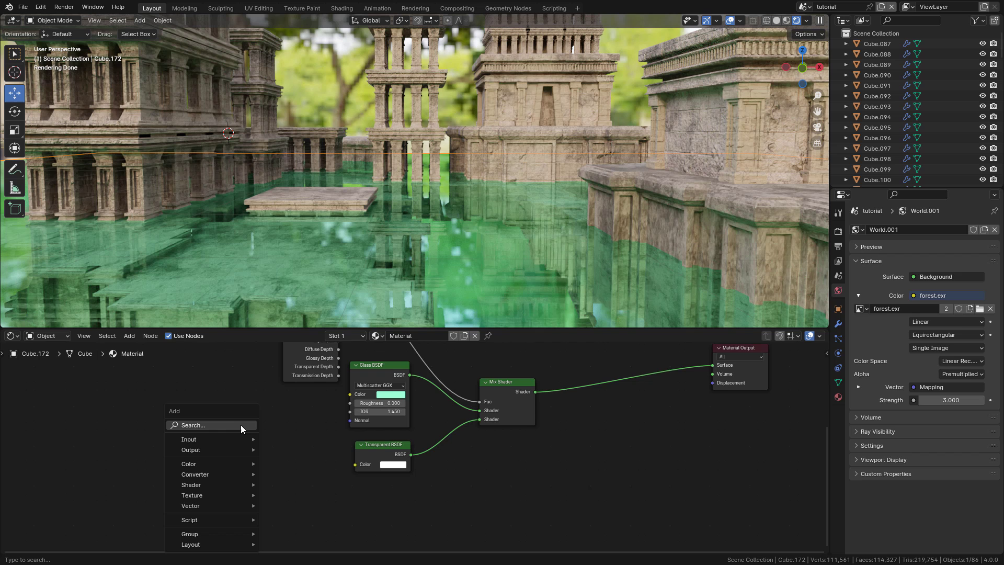
{"action": "mouse_move", "coordinate": [216, 497]}
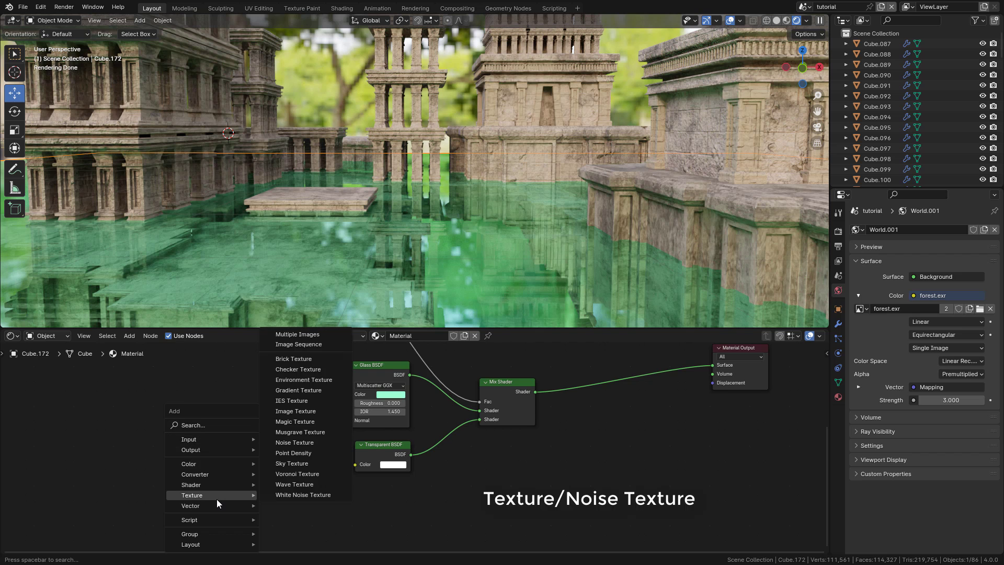
{"action": "left_click", "coordinate": [294, 442]}
{"action": "left_click", "coordinate": [275, 426]}
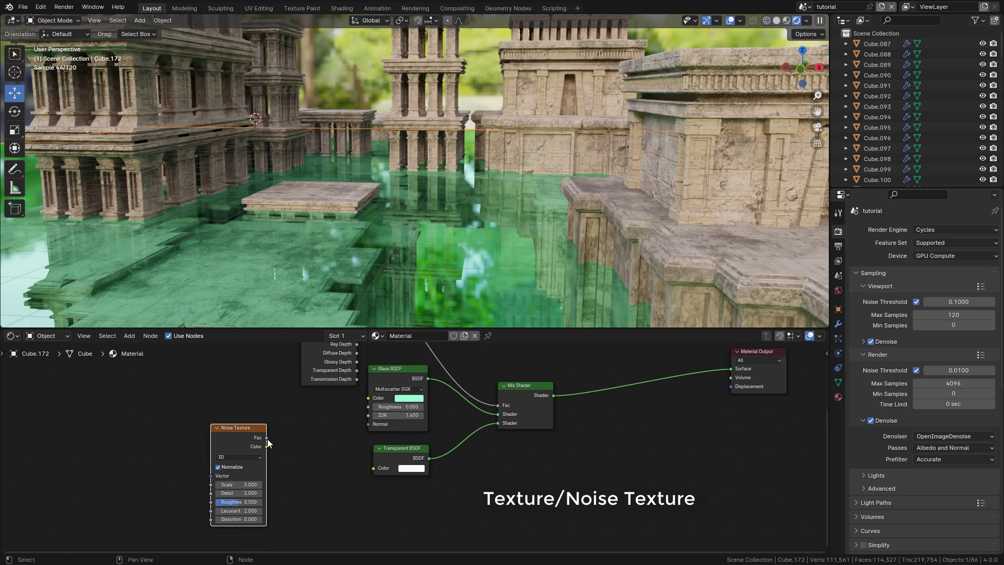
{"action": "left_click_drag", "start_coordinate": [267, 437], "coordinate": [370, 427]}
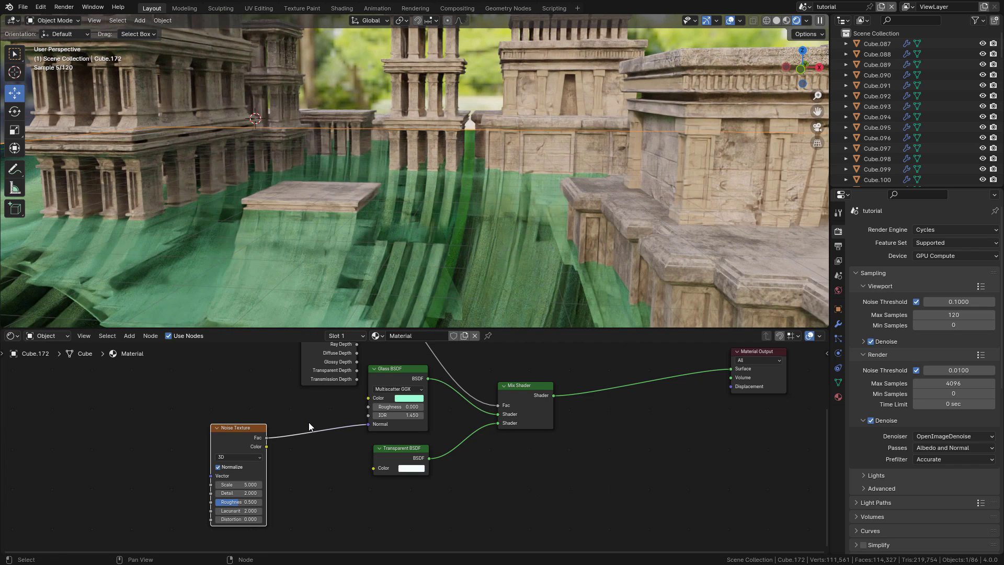
Insert a Bump node between the Noise Texture and the Glass BSDF, with the noise Fac feeding the Bump's Height input.
{"action": "key", "text": "shift+a"}
{"action": "mouse_move", "coordinate": [308, 422]}
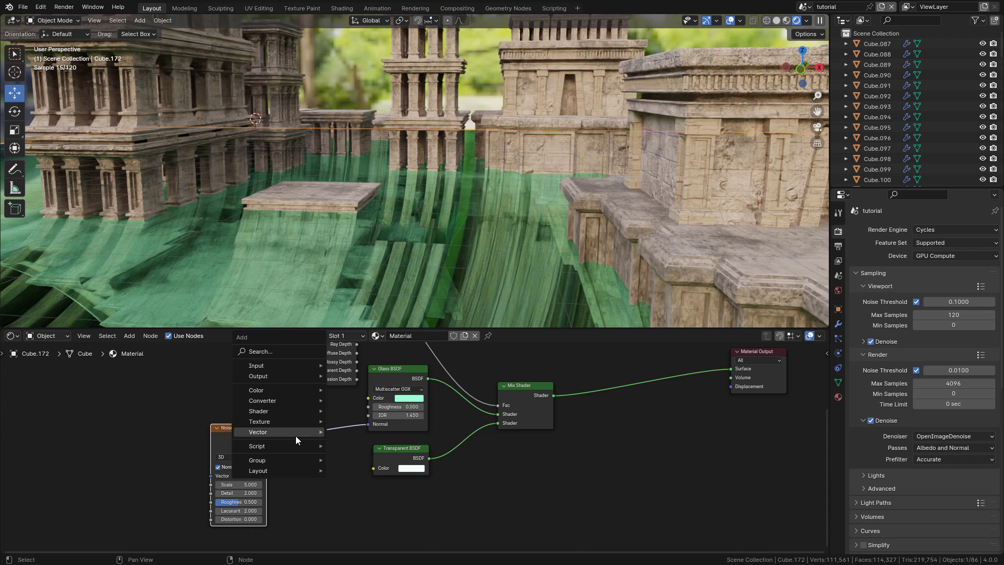
{"action": "left_click", "coordinate": [285, 352]}
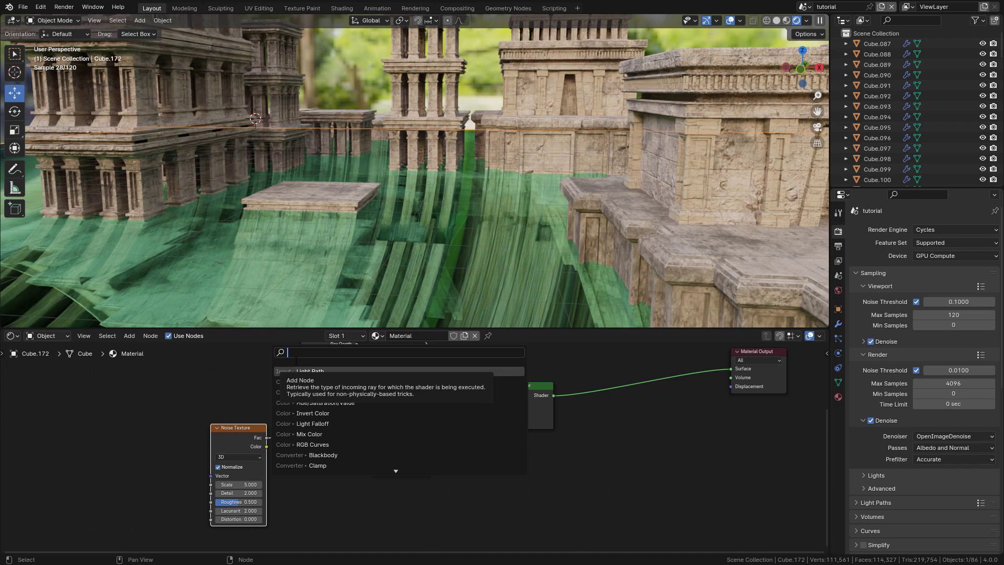
{"action": "type", "text": "bum"}
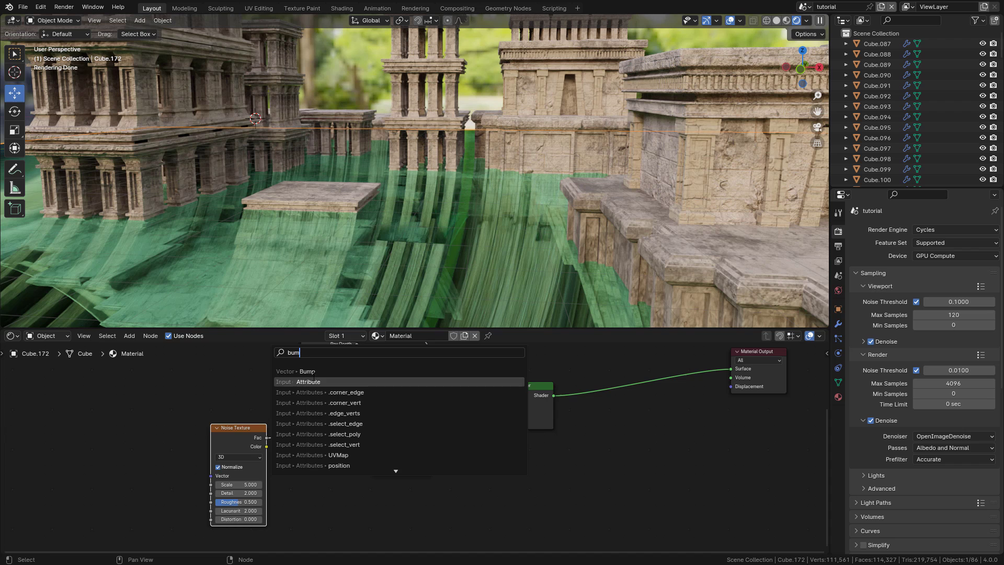
{"action": "key", "text": "Return"}
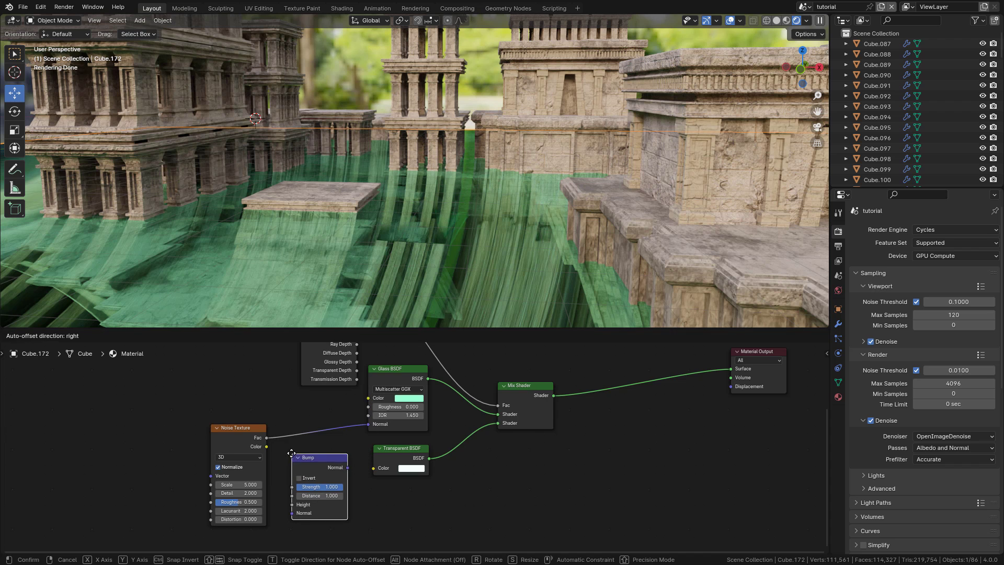
{"action": "left_click", "coordinate": [297, 412]}
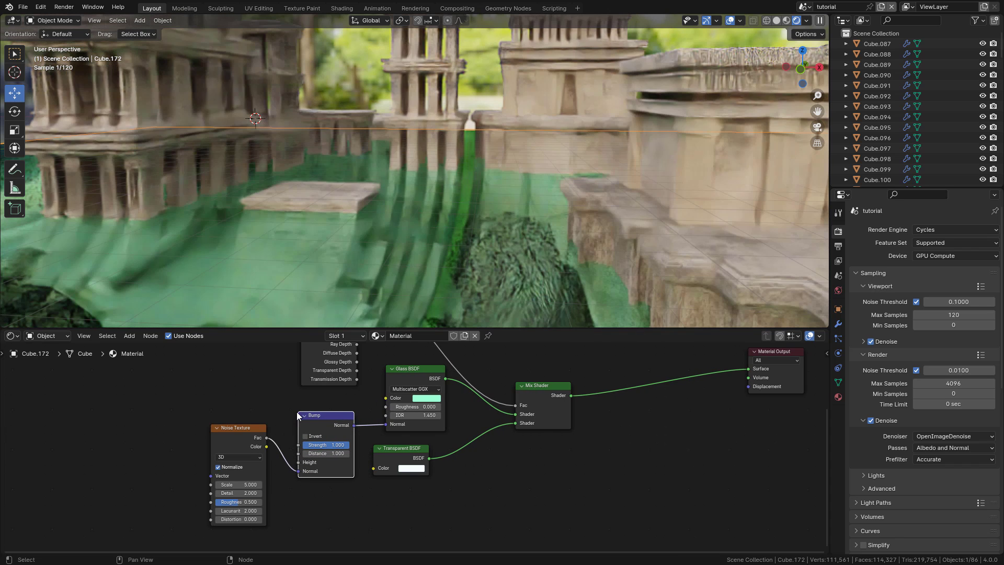
{"action": "mouse_move", "coordinate": [297, 472]}
{"action": "left_mouse_down"}
{"action": "mouse_move", "coordinate": [284, 459]}
{"action": "mouse_move", "coordinate": [299, 461]}
{"action": "left_mouse_up"}
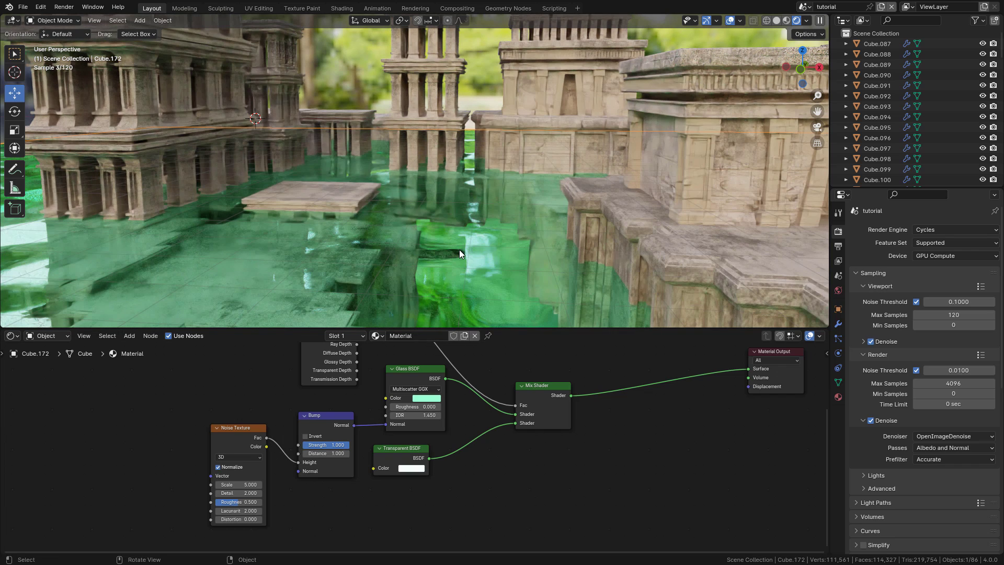
Set the Noise Texture's scale to 120.
{"action": "left_click_drag", "start_coordinate": [233, 487], "coordinate": [238, 487]}
{"action": "left_click", "coordinate": [234, 485]}
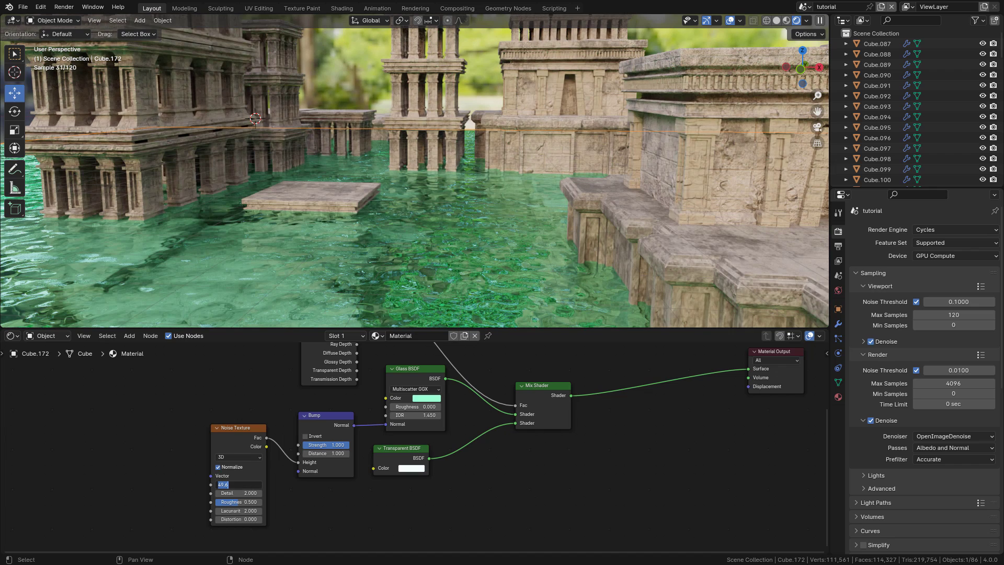
{"action": "type", "text": "120"}
{"action": "key", "text": "Return"}
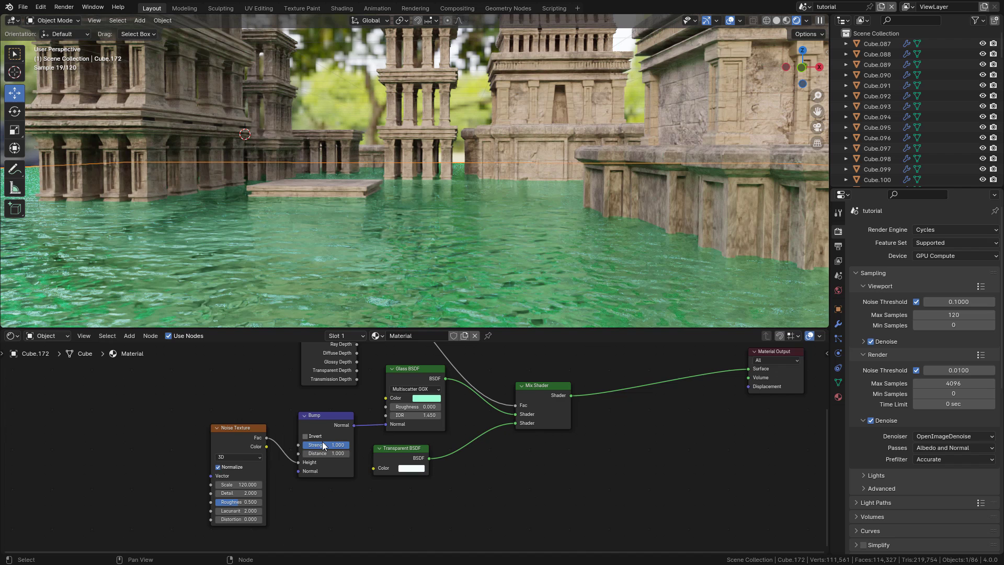
Set the Bump node's strength to 0.09.
{"action": "left_click", "coordinate": [325, 445]}
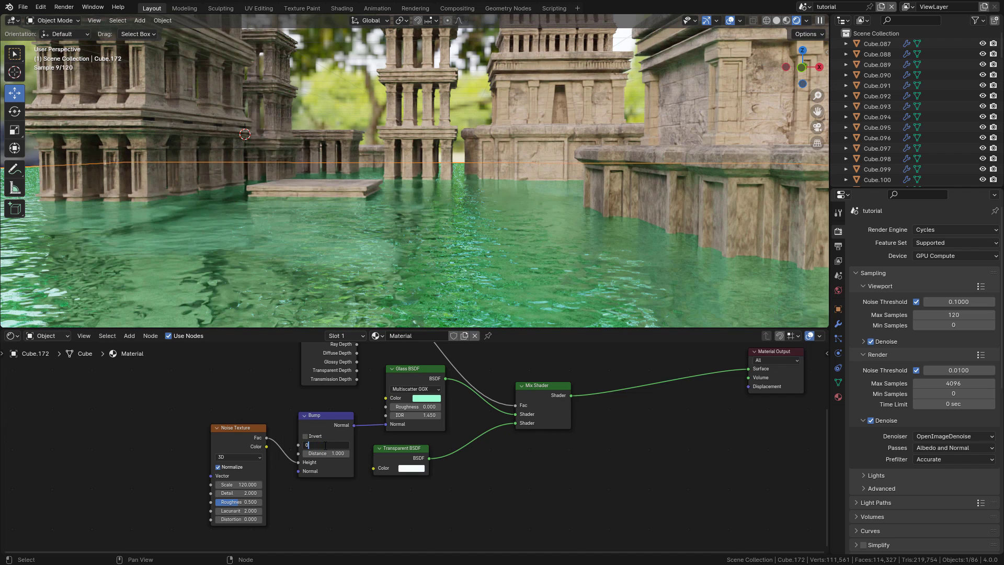
{"action": "type", "text": "0..09"}
{"action": "key", "text": "Return"}
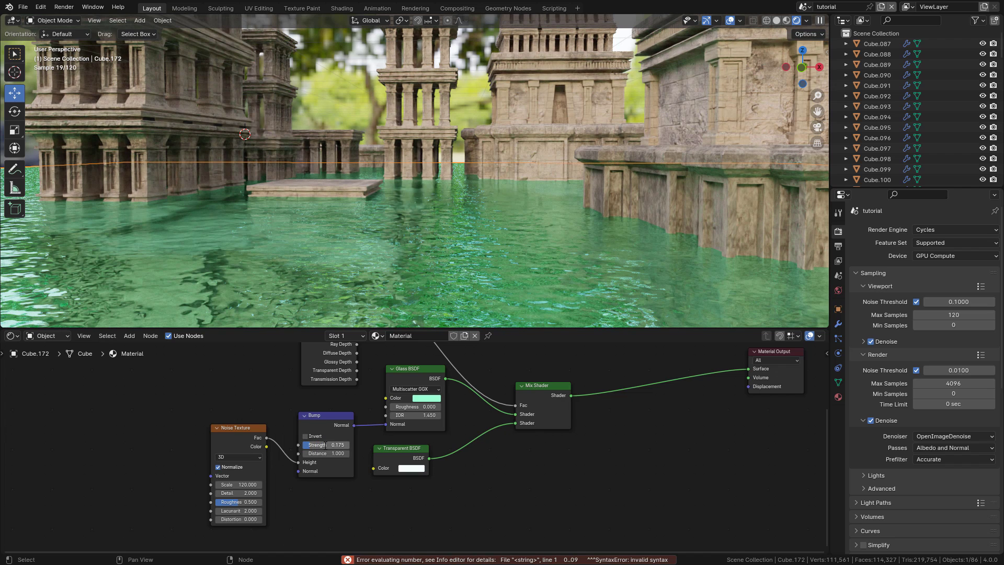
{"action": "left_click", "coordinate": [325, 445]}
{"action": "type", "text": "0.09"}
{"action": "key", "text": "Return"}
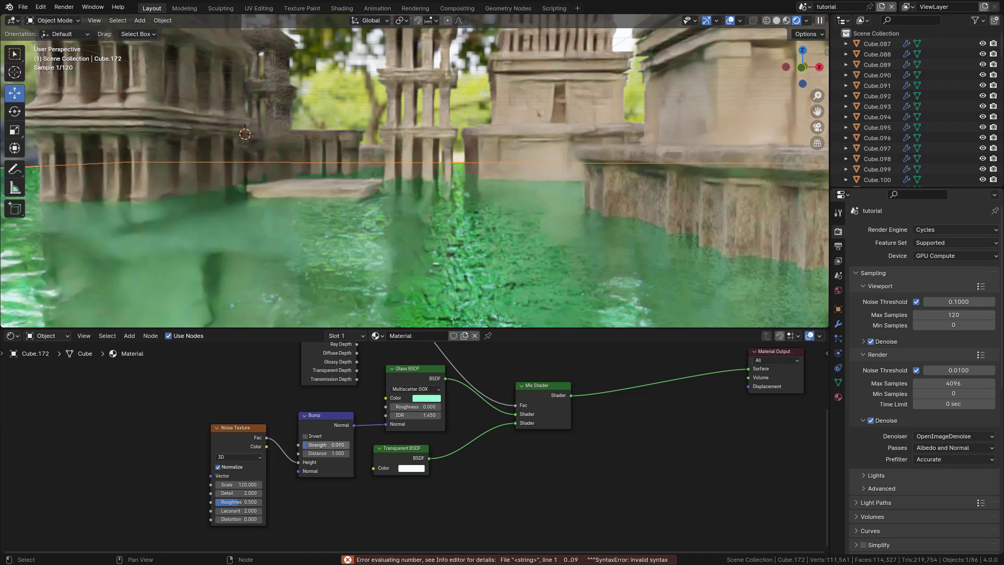
Add Texture Coordinate and Mapping nodes to the Noise Texture and spread the new nodes apart.
{"action": "left_click", "coordinate": [227, 435]}
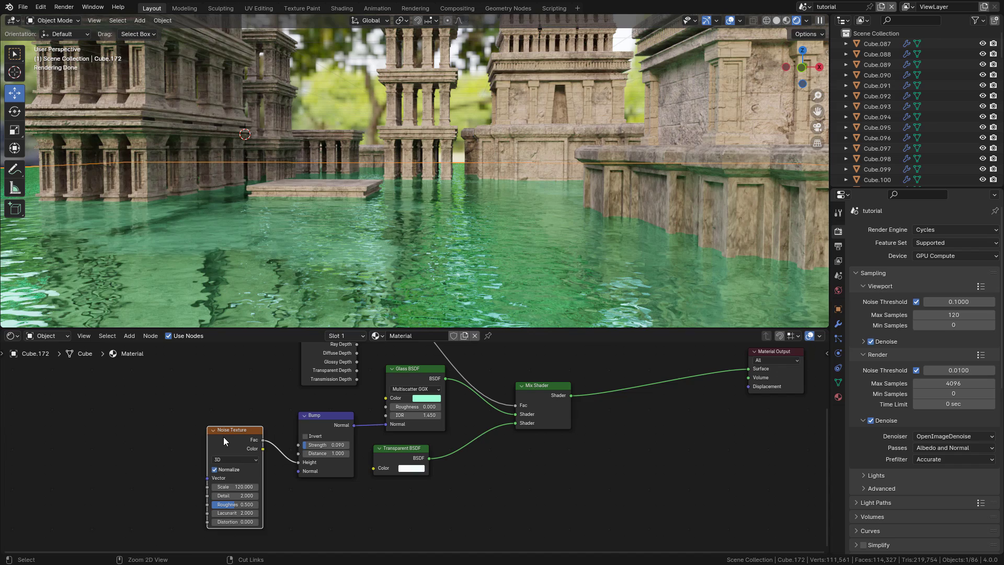
{"action": "key", "text": "ctrl+t"}
{"action": "left_click_drag", "start_coordinate": [163, 448], "coordinate": [137, 447]}
{"action": "middle_click_drag", "start_coordinate": [169, 468], "coordinate": [218, 434]}
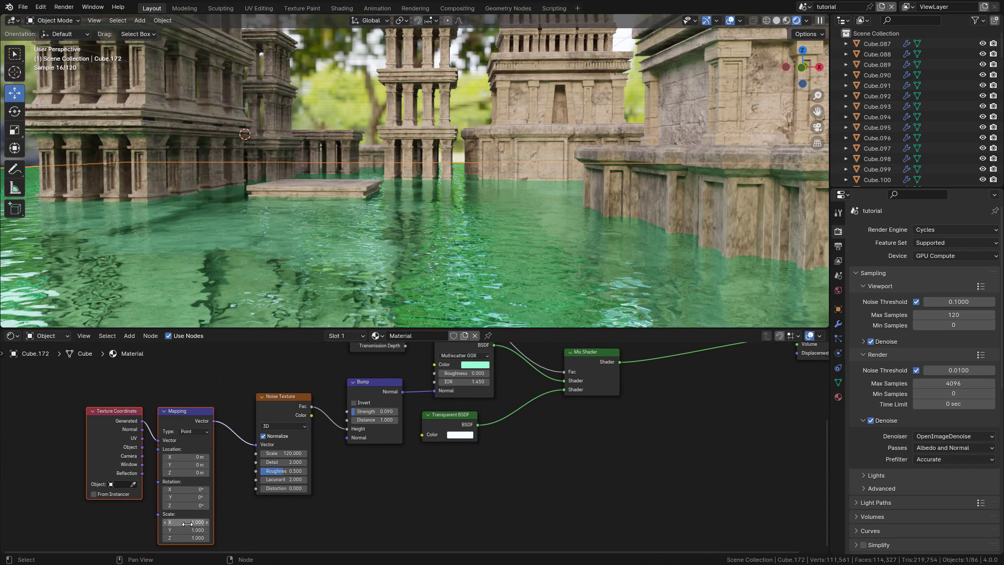
{"action": "scroll", "coordinate": [187, 523], "scroll_direction": "up", "scroll_amount": 3}
Try X and Y scales of 10, and a Y scale of about 2.37, on the noise's Mapping node.
{"action": "middle_click_drag", "start_coordinate": [187, 523], "coordinate": [190, 492]}
{"action": "left_click_drag", "start_coordinate": [195, 488], "coordinate": [195, 500]}
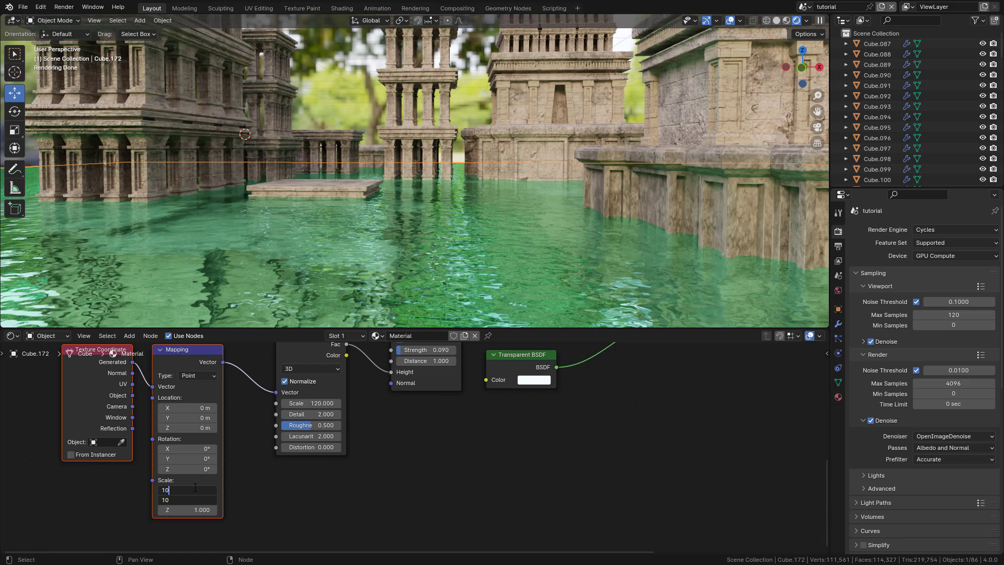
{"action": "key", "text": "Return"}
{"action": "type", "text": "1"}
{"action": "left_click_drag", "start_coordinate": [200, 491], "coordinate": [233, 500]}
{"action": "key", "text": "Return"}
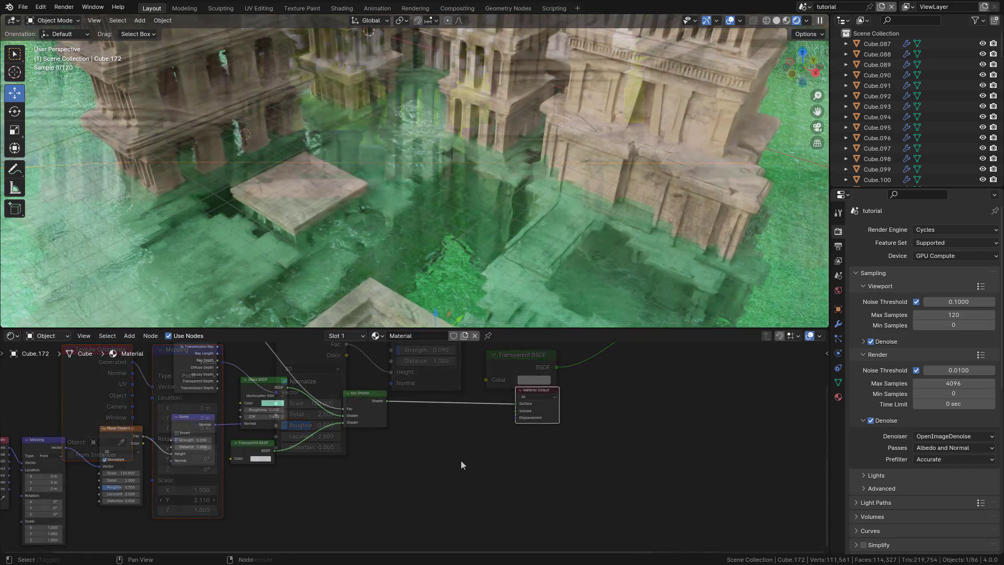
Add a Volume Absorption node and connect it to the Material Output's Volume input.
{"action": "key", "text": "shift+a"}
{"action": "mouse_move", "coordinate": [460, 461]}
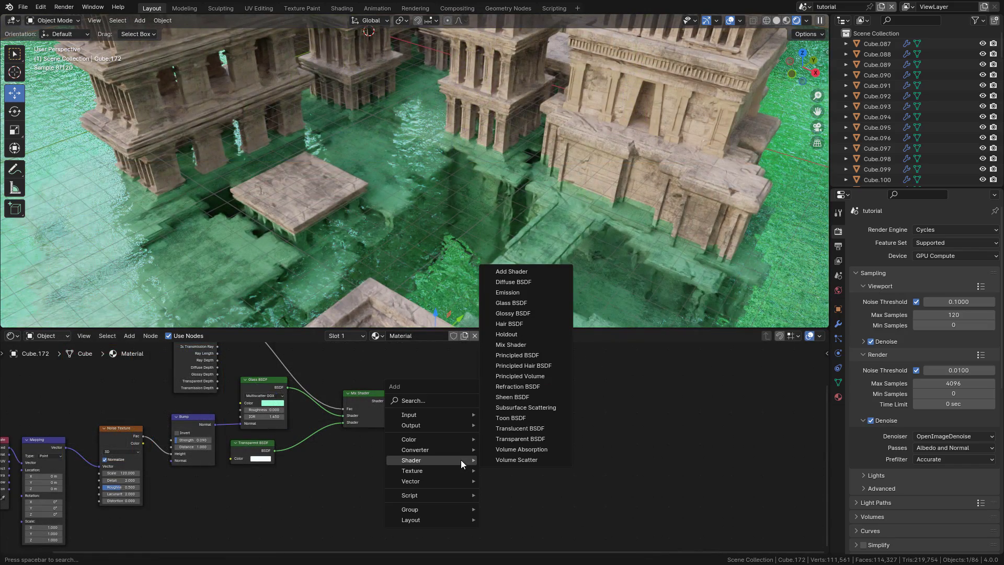
{"action": "left_click", "coordinate": [429, 401]}
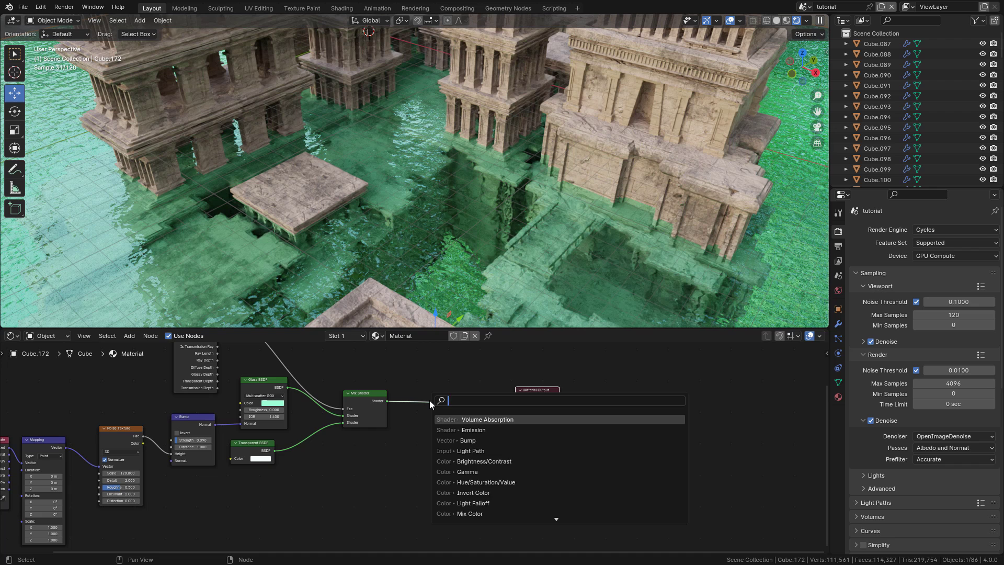
{"action": "type", "text": "vol a"}
{"action": "key", "text": "Return"}
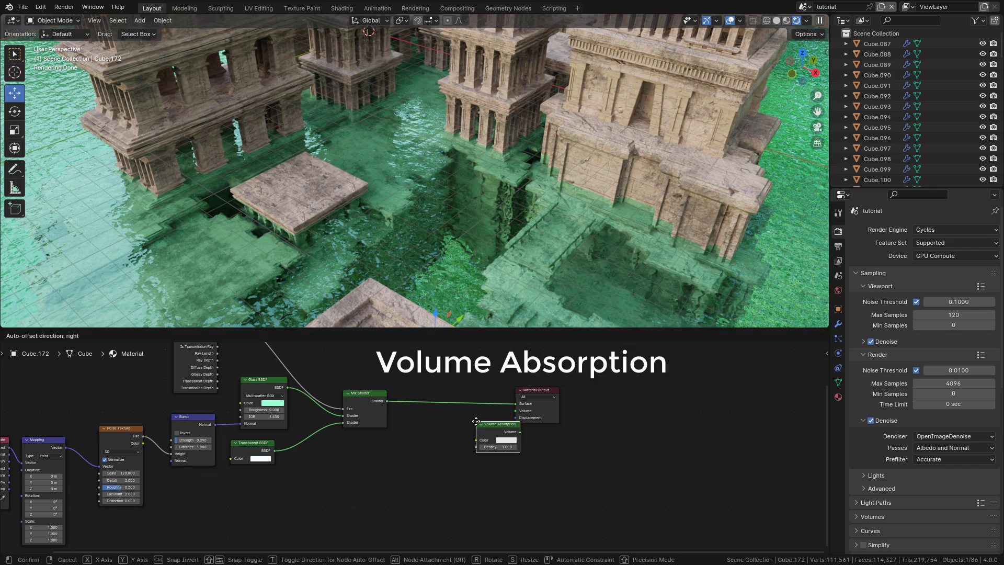
{"action": "left_click", "coordinate": [417, 452]}
{"action": "left_click_drag", "start_coordinate": [460, 461], "coordinate": [513, 412]}
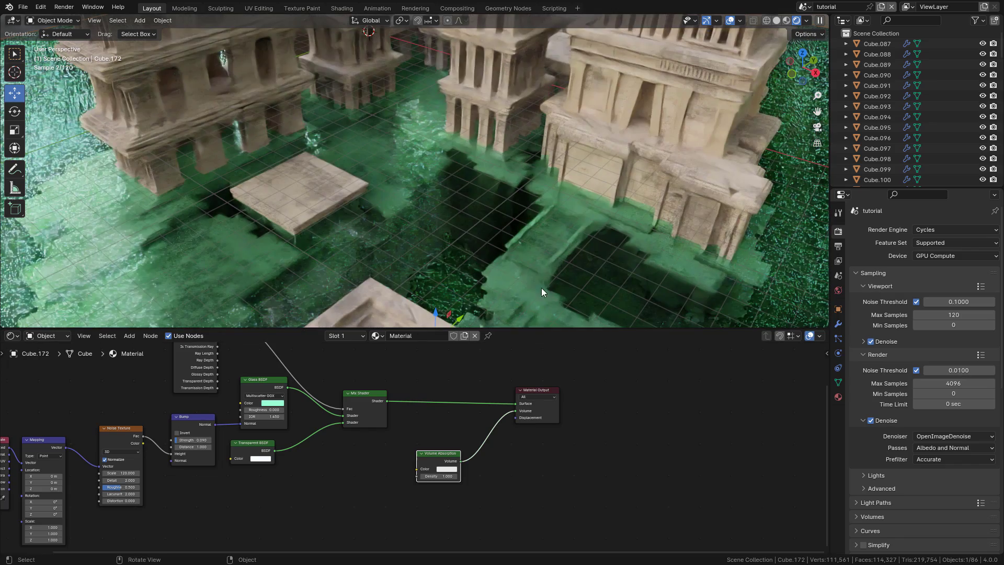
Try a Volume Absorption density of about 4.7 and bring it back to 1.
{"action": "scroll", "coordinate": [434, 451], "scroll_direction": "up", "scroll_amount": 3}
{"action": "scroll", "coordinate": [435, 451], "scroll_direction": "up", "scroll_amount": 1}
{"action": "left_click", "coordinate": [428, 466]}
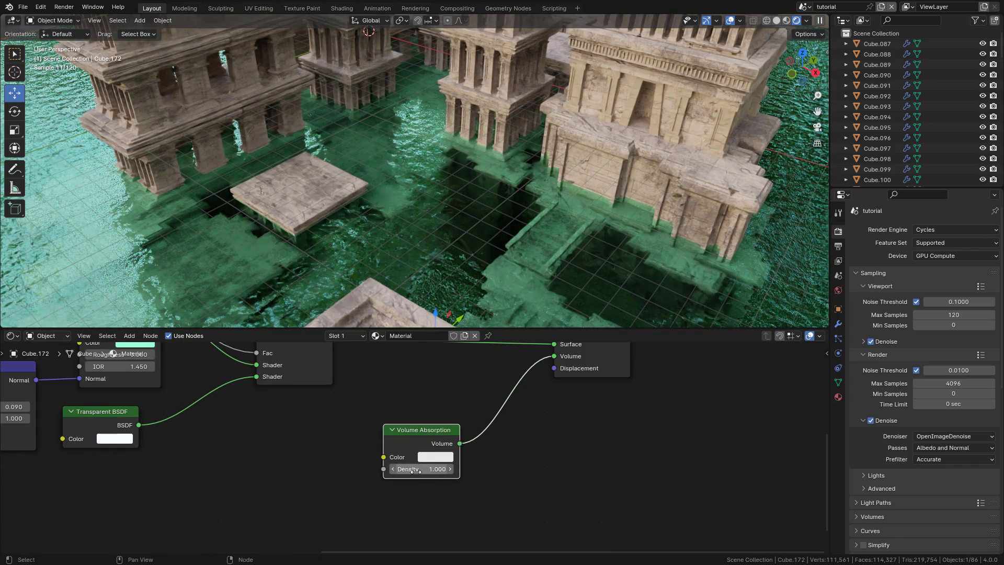
{"action": "type", "text": "5"}
{"action": "key", "text": "Return"}
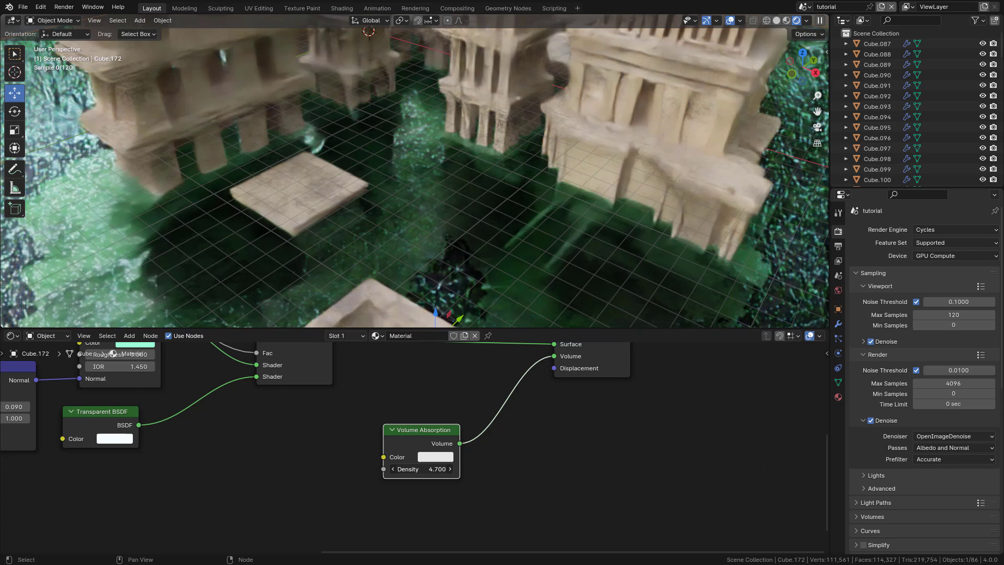
{"action": "left_click_drag", "start_coordinate": [428, 469], "coordinate": [369, 470]}
Move the Volume Absorption node aside and set its density to 0.3.
{"action": "key", "text": "g"}
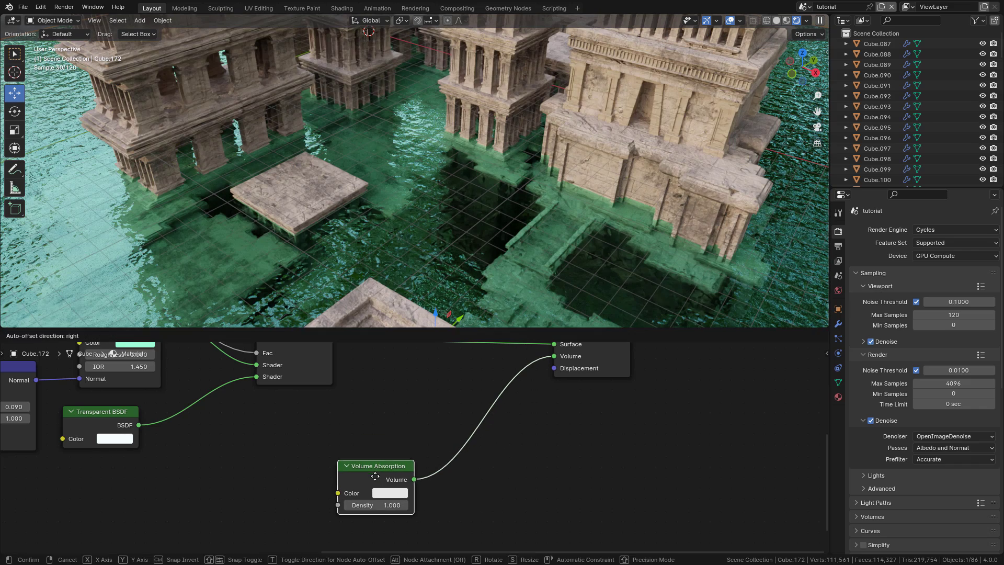
{"action": "left_click", "coordinate": [382, 508]}
{"action": "left_click", "coordinate": [383, 508]}
{"action": "type", "text": "0."}
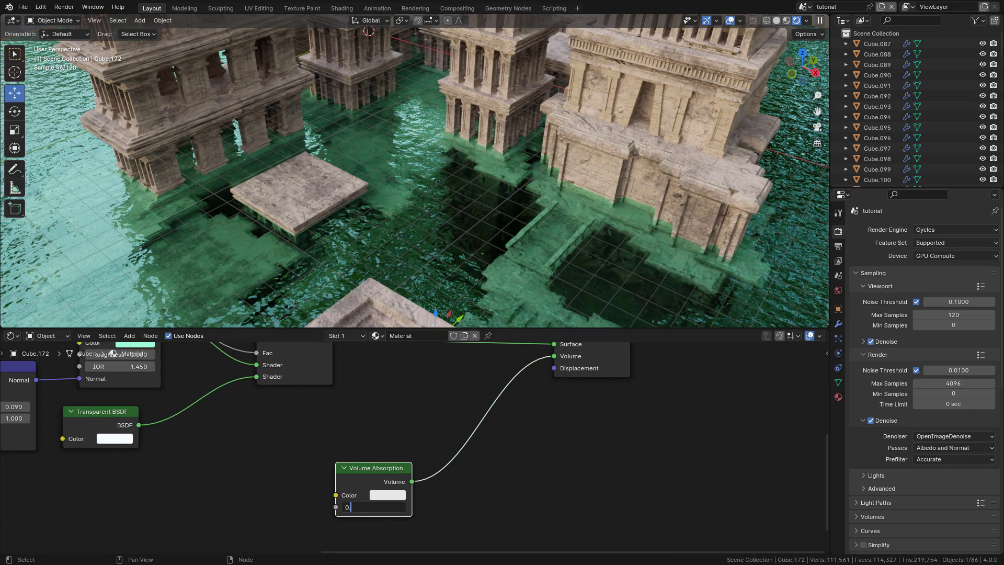
{"action": "type", "text": "3"}
{"action": "key", "text": "Return"}
Add an Emission node directly above the Volume Absorption node.
{"action": "key", "text": "shift+a"}
{"action": "left_click", "coordinate": [416, 403]}
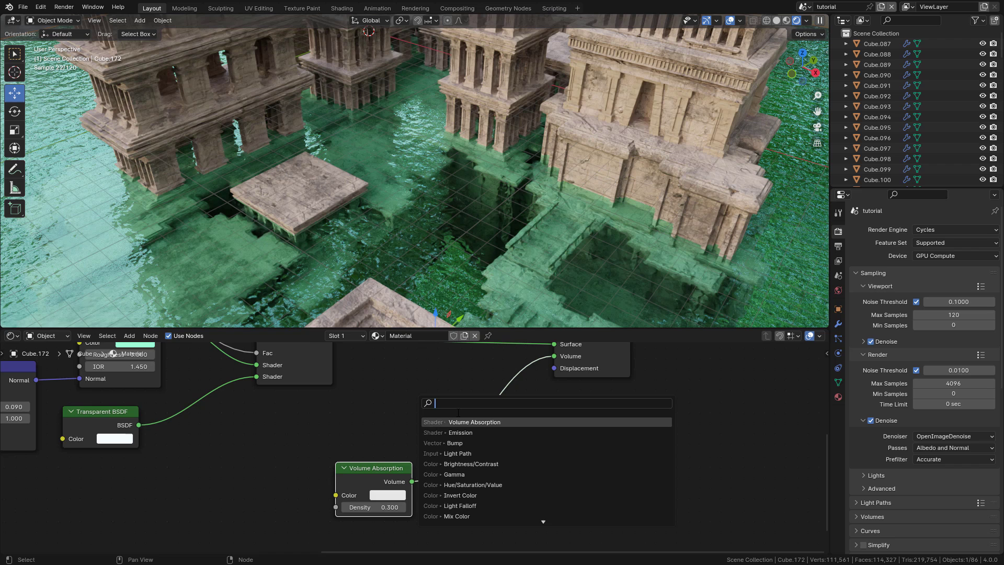
{"action": "type", "text": "em"}
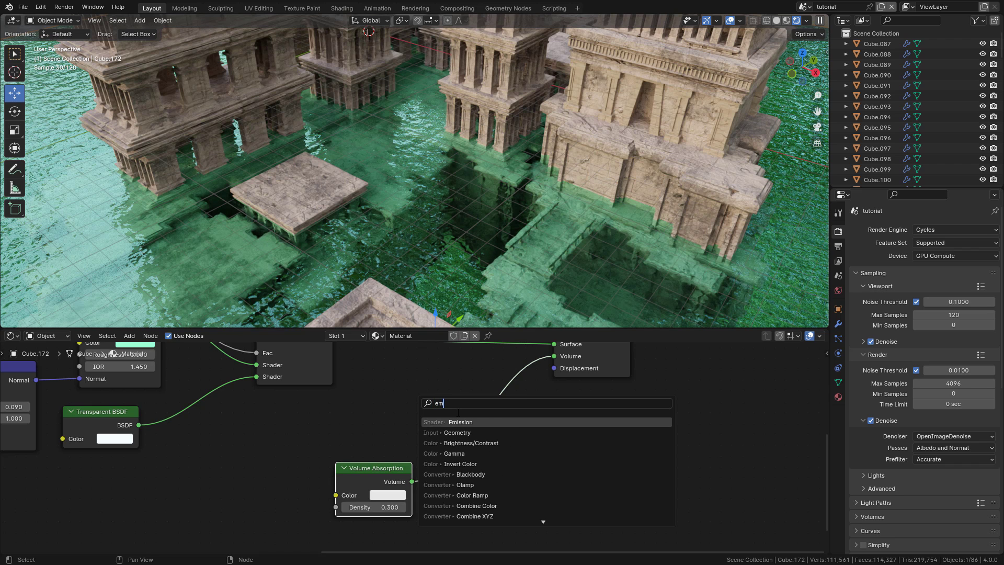
{"action": "key", "text": "Return"}
{"action": "left_click", "coordinate": [329, 397]}
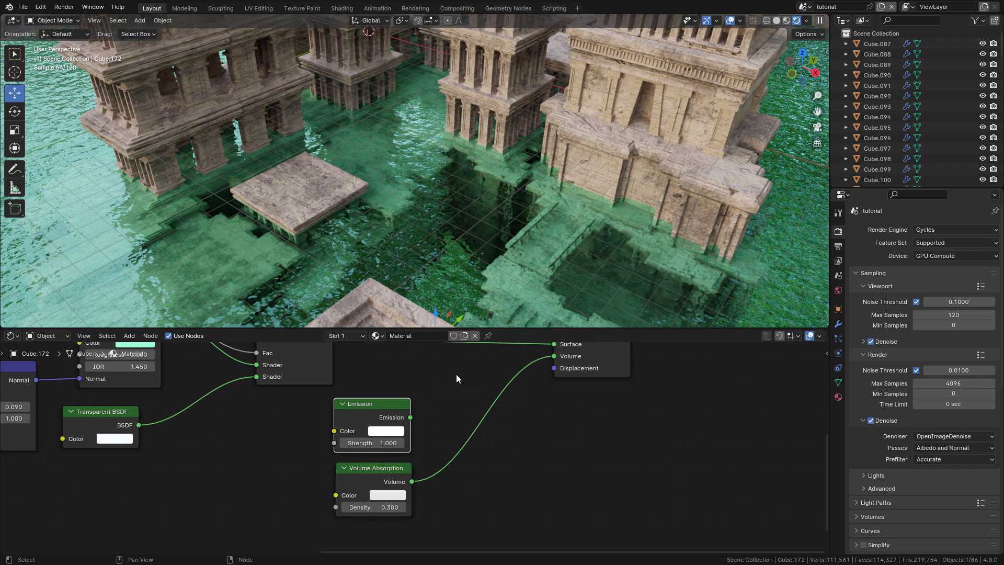
Insert an Add Shader before the Material Output's Volume input, fed by Emission and Volume Absorption.
{"action": "key", "text": "shift+a"}
{"action": "type", "text": "a"}
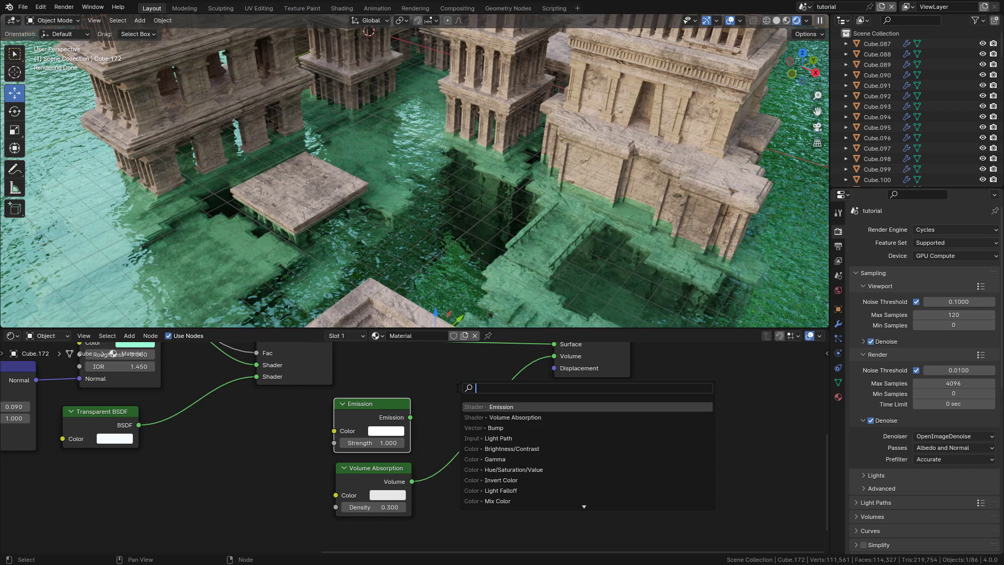
{"action": "type", "text": "dd"}
{"action": "key", "text": "Return"}
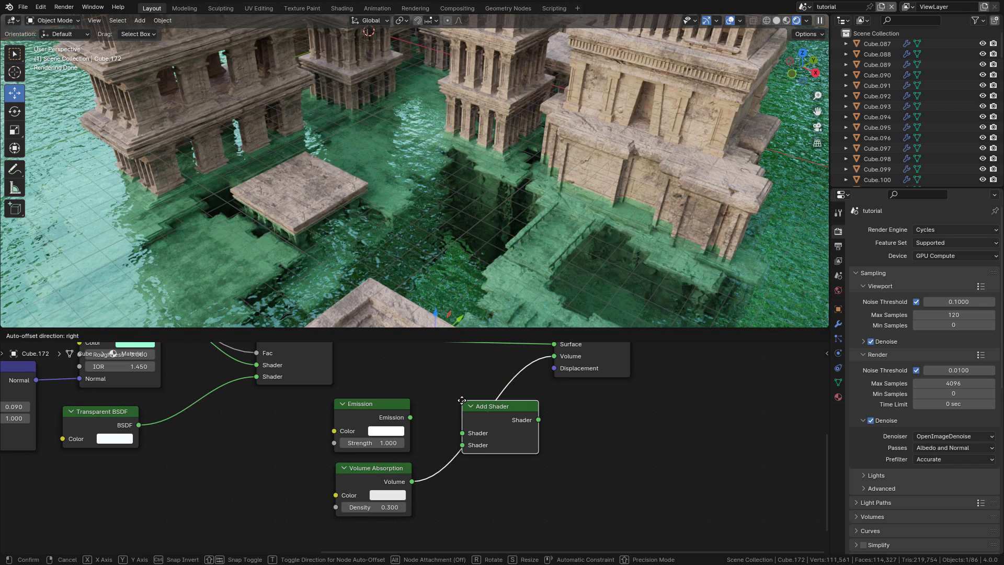
{"action": "left_click", "coordinate": [499, 408]}
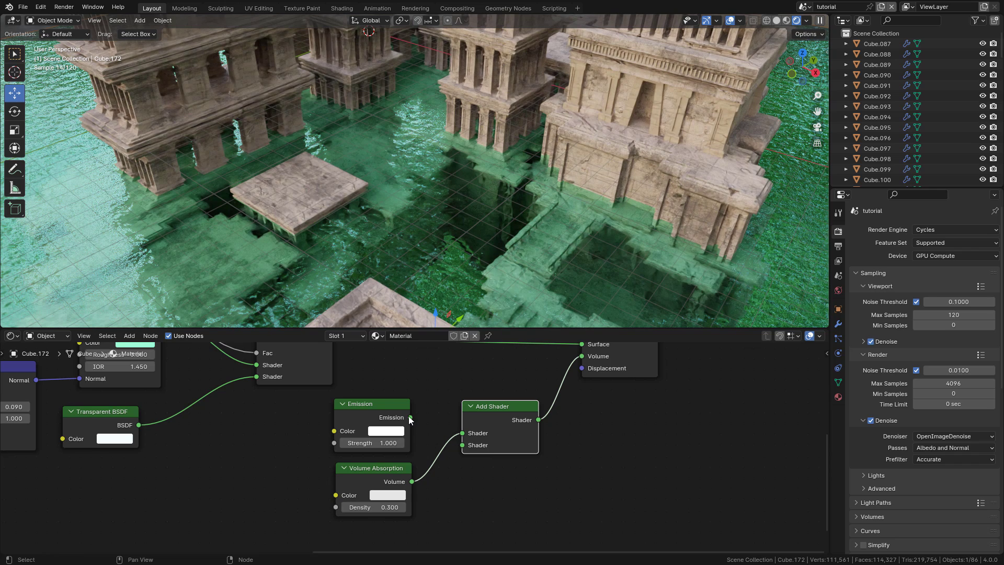
{"action": "left_click_drag", "start_coordinate": [409, 417], "coordinate": [462, 433]}
{"action": "left_click_drag", "start_coordinate": [412, 481], "coordinate": [460, 446]}
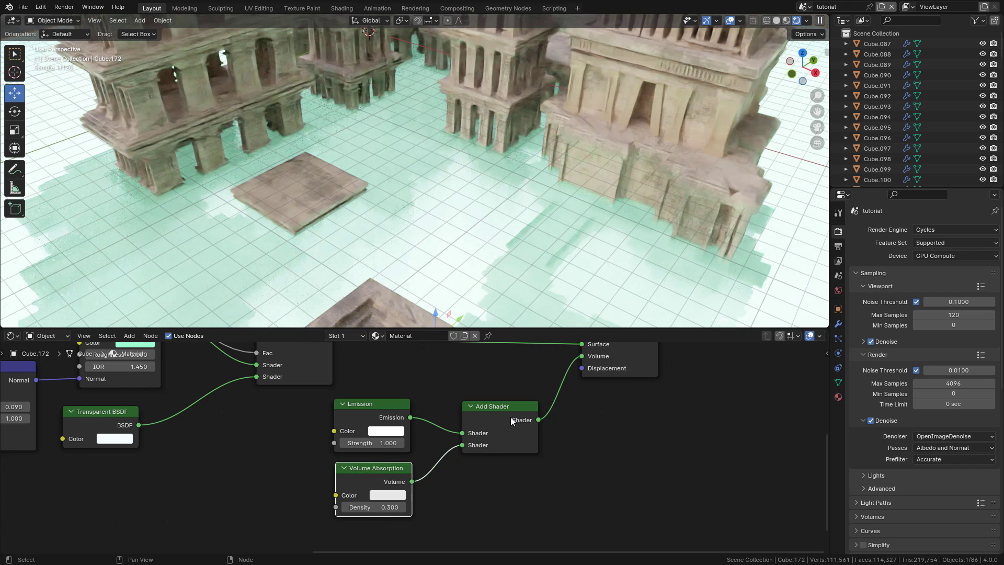
Set the Emission node's strength to 0.1.
{"action": "left_click", "coordinate": [379, 443]}
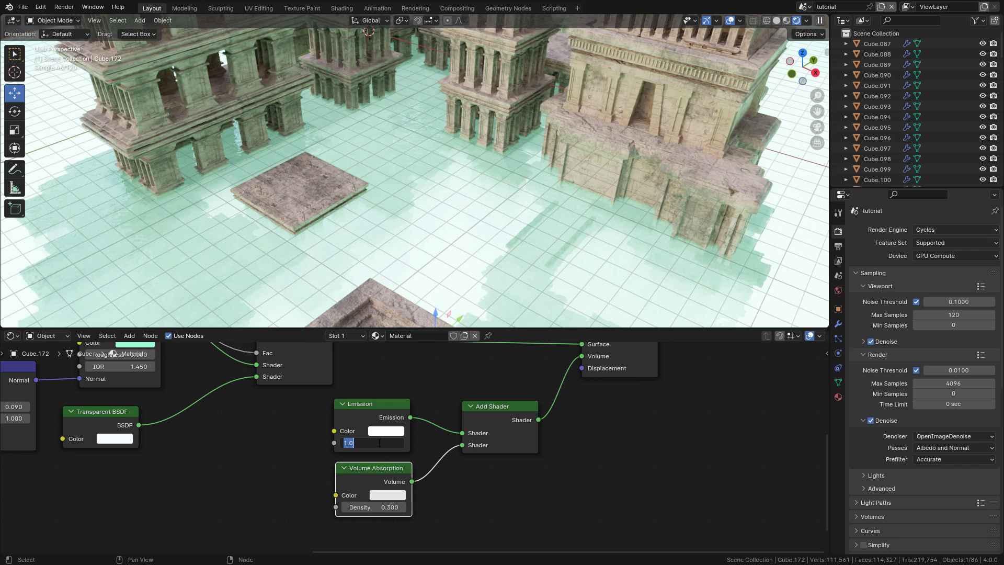
{"action": "type", "text": "0.1"}
{"action": "key", "text": "Return"}
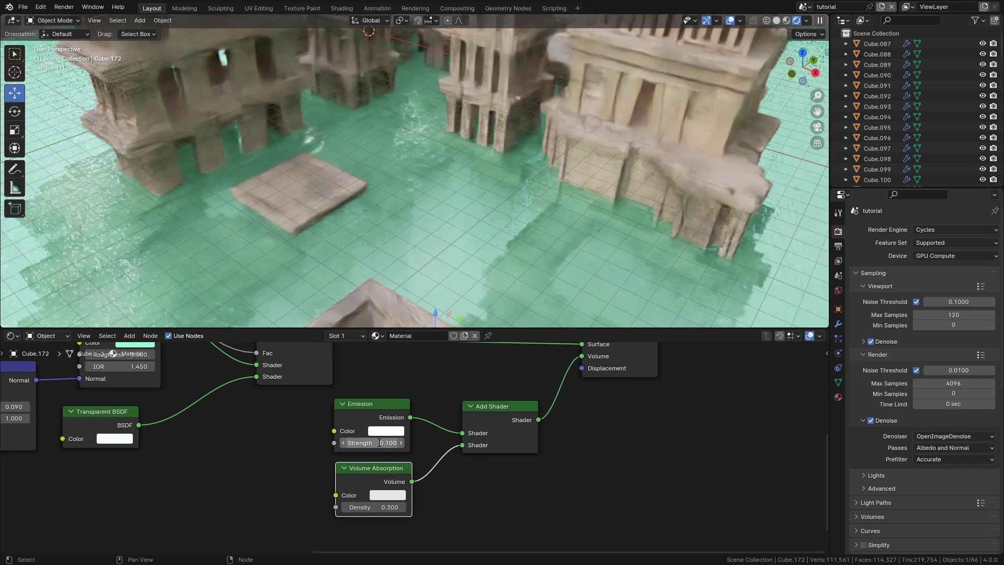
Give Emission a darkened green (hue 0.445, saturation 0.454) and Volume Absorption a pale cyan-green (hue 0.479, saturation 0.284).
{"action": "left_click", "coordinate": [395, 436]}
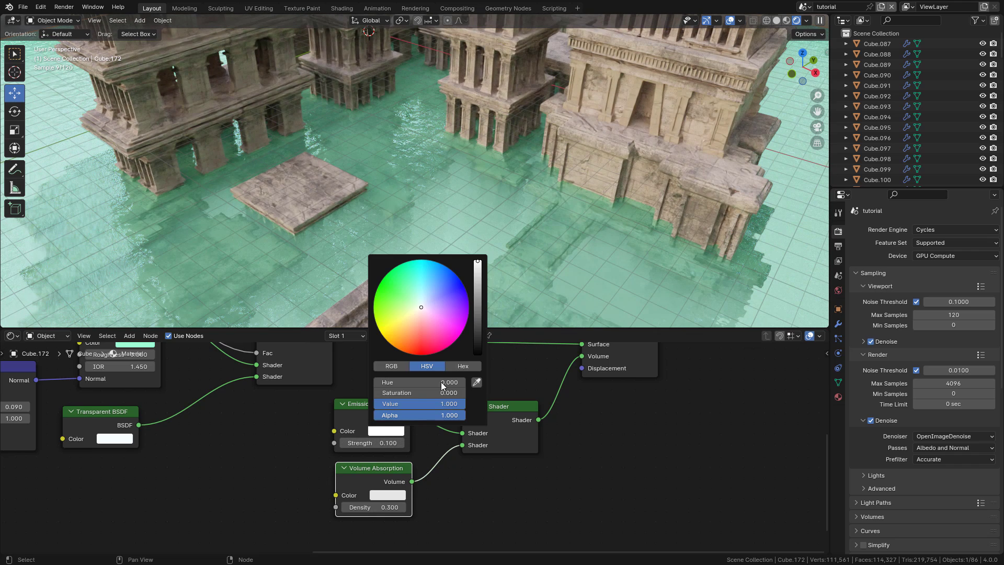
{"action": "left_click_drag", "start_coordinate": [422, 306], "coordinate": [418, 296]}
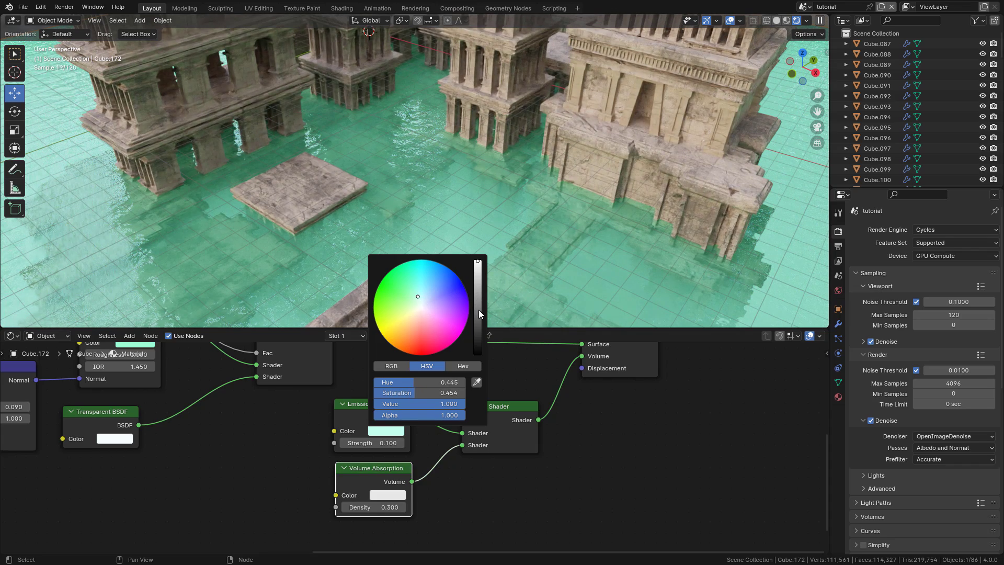
{"action": "left_click", "coordinate": [477, 309]}
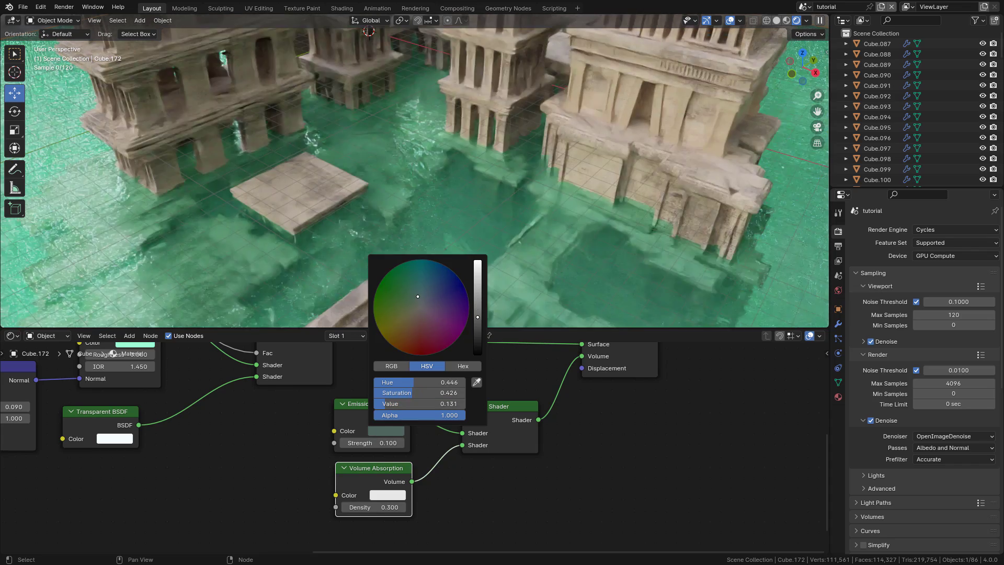
{"action": "left_click", "coordinate": [388, 496]}
{"action": "mouse_move", "coordinate": [416, 379]}
{"action": "left_mouse_down"}
{"action": "mouse_move", "coordinate": [398, 364]}
{"action": "mouse_move", "coordinate": [427, 349]}
{"action": "mouse_move", "coordinate": [422, 365]}
{"action": "left_mouse_up"}
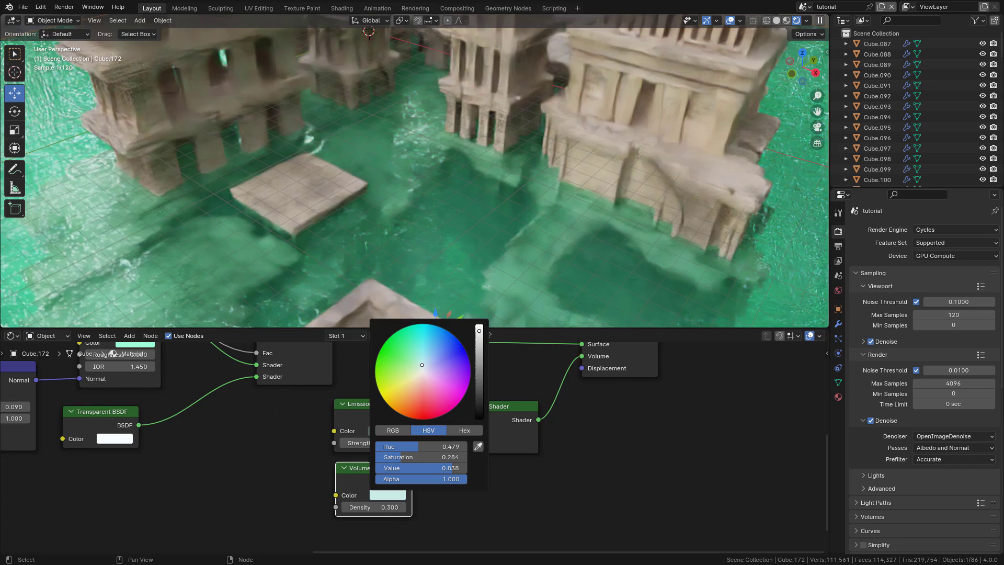
Set the Glass BSDF's roughness to 0.15.
{"action": "middle_click_drag", "start_coordinate": [291, 418], "coordinate": [545, 477]}
{"action": "mouse_move", "coordinate": [406, 438]}
{"action": "left_mouse_down"}
{"action": "mouse_move", "coordinate": [406, 424]}
{"action": "mouse_move", "coordinate": [395, 426]}
{"action": "left_mouse_up"}
{"action": "left_click", "coordinate": [403, 426]}
{"action": "type", "text": "0.1"}
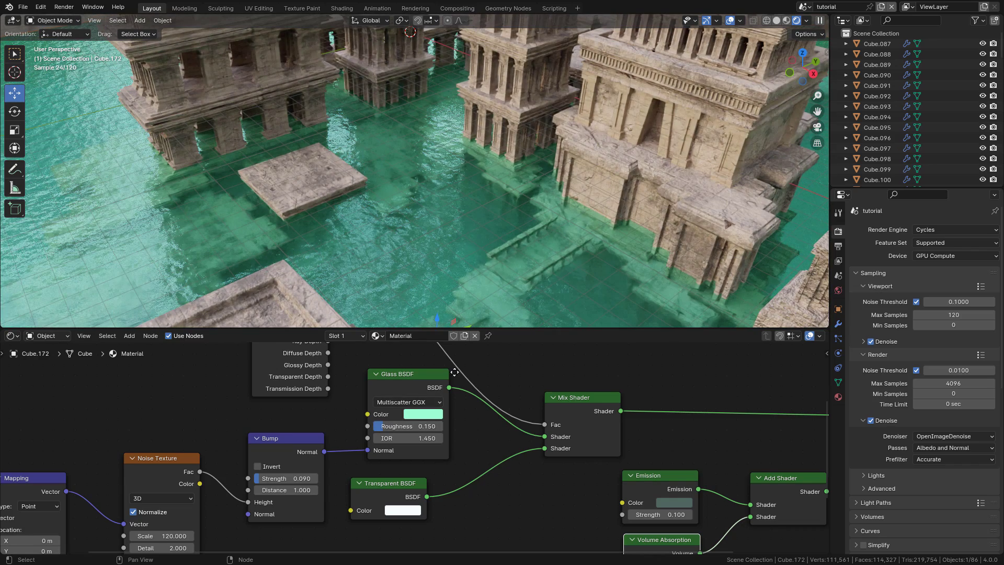
Try the Mix Shader without the Light Path factor, and reconnect Is Shadow Ray to its Fac input.
{"action": "middle_click_drag", "start_coordinate": [455, 382], "coordinate": [462, 473]}
{"action": "left_click_drag", "start_coordinate": [506, 516], "coordinate": [351, 400]}
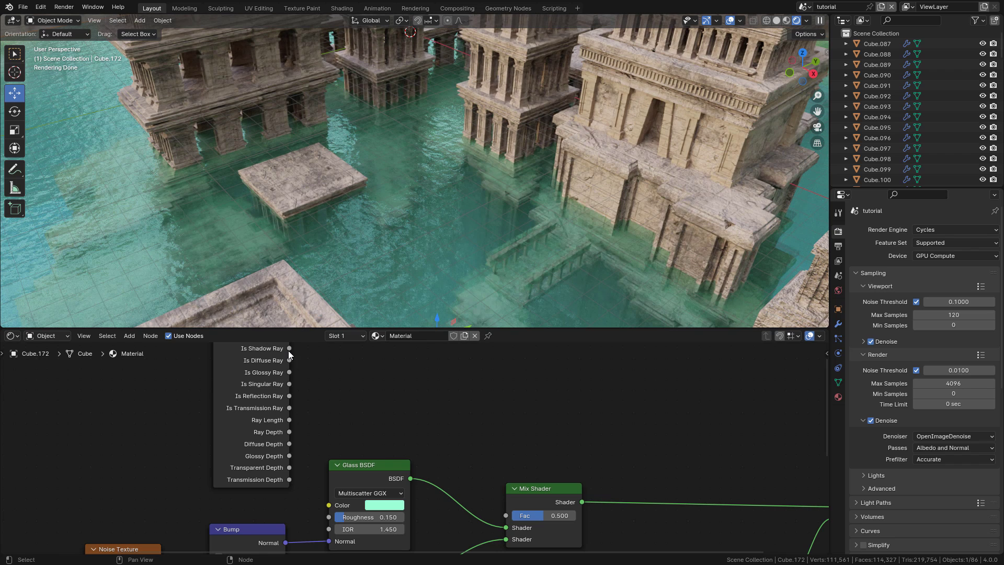
{"action": "left_click_drag", "start_coordinate": [289, 348], "coordinate": [481, 459]}
{"action": "left_click_drag", "start_coordinate": [506, 521], "coordinate": [506, 515]}
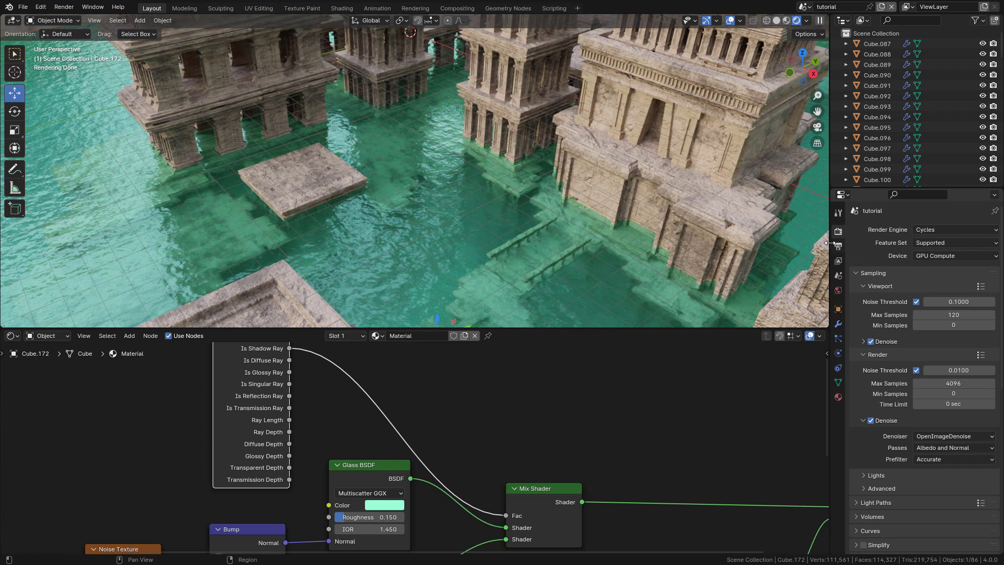
Enable the Transparent option in the render's Film settings.
{"action": "scroll", "coordinate": [877, 391], "scroll_direction": "down", "scroll_amount": 12}
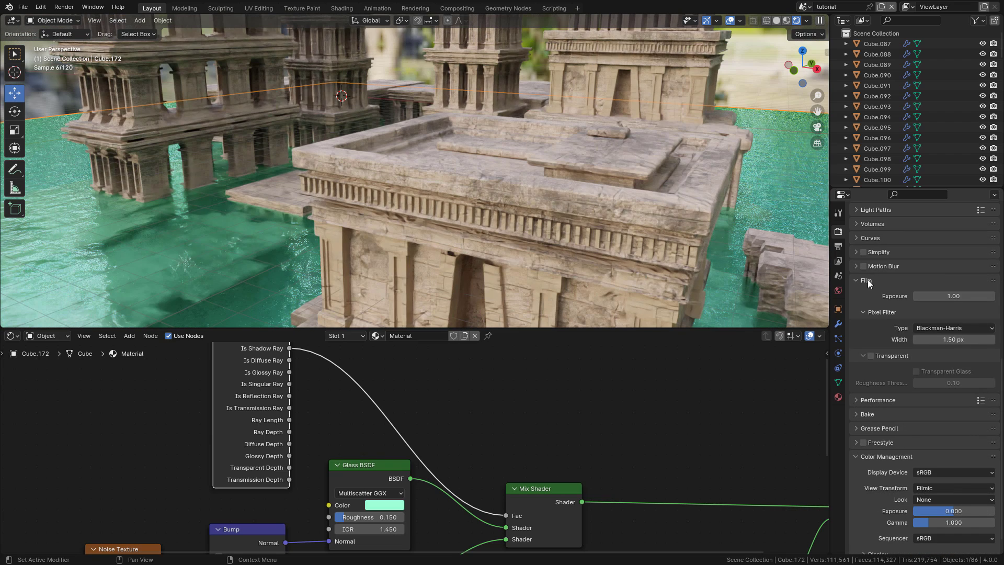
{"action": "left_click", "coordinate": [868, 280]}
{"action": "left_click", "coordinate": [870, 365]}
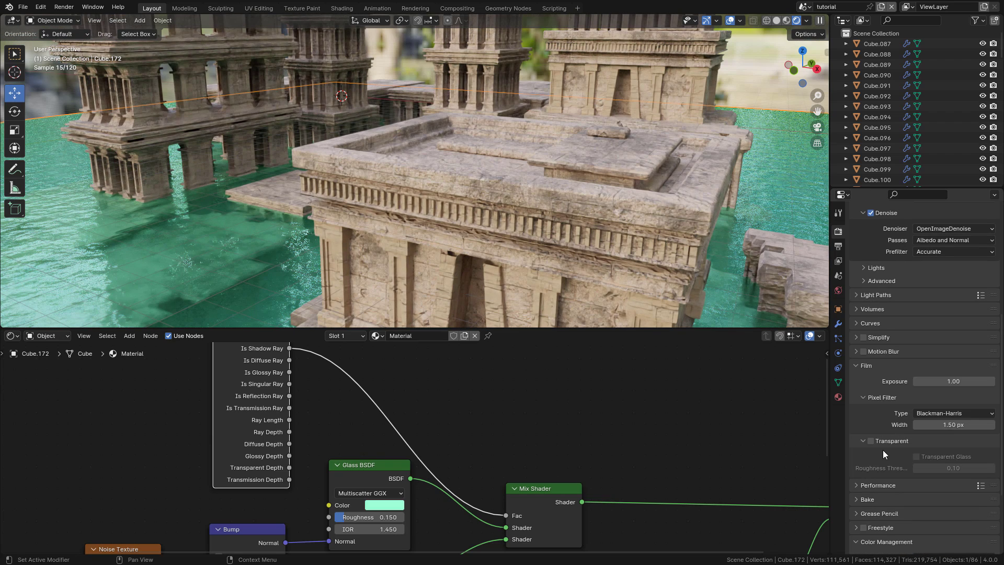
{"action": "left_click", "coordinate": [871, 441]}
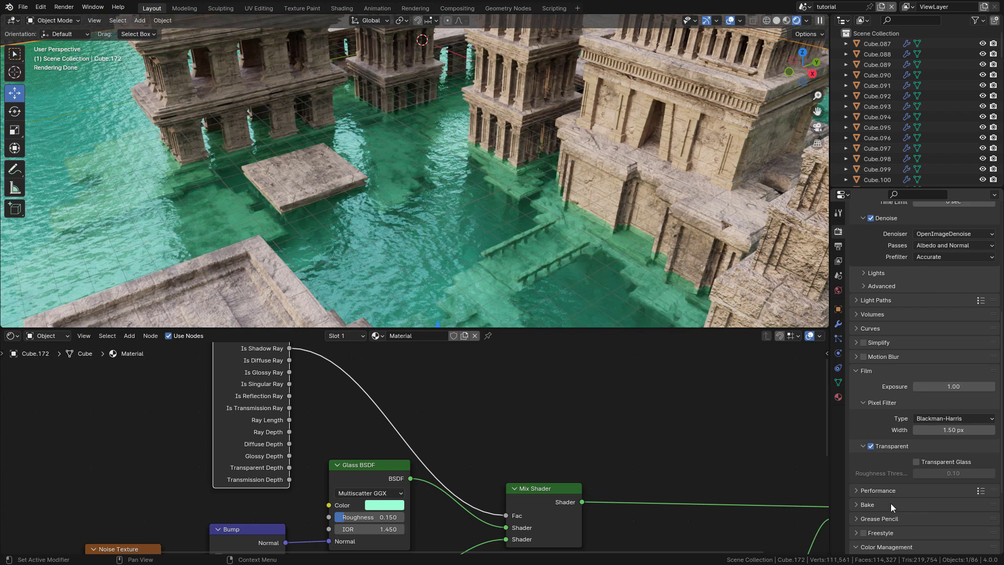
Set the Color Management look to Medium High Contrast.
{"action": "left_click", "coordinate": [884, 542]}
{"action": "scroll", "coordinate": [887, 489], "scroll_direction": "down", "scroll_amount": 5}
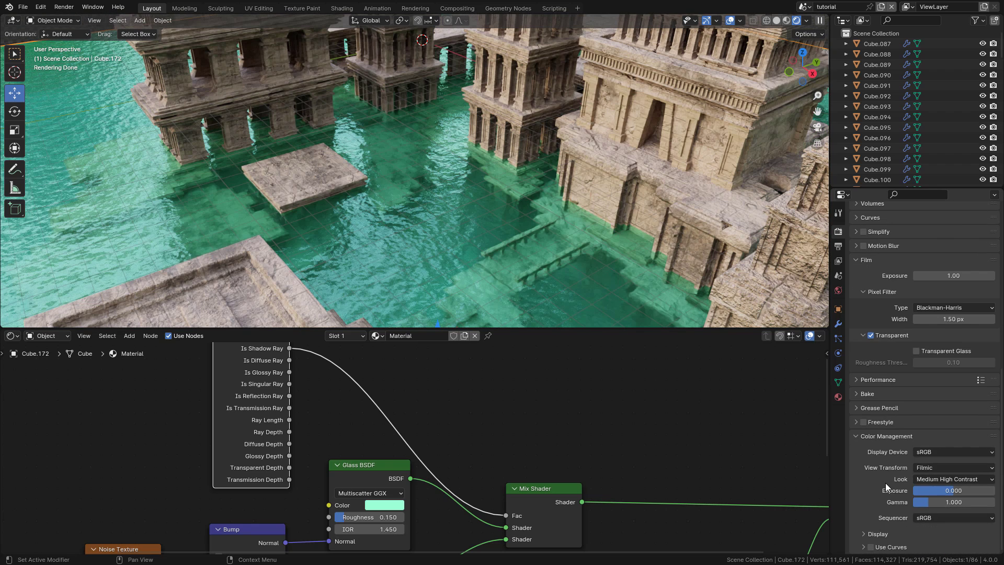
Try the AgX view transform and return it to Filmic.
{"action": "left_click", "coordinate": [930, 468]}
{"action": "left_click", "coordinate": [929, 504]}
{"action": "left_click", "coordinate": [928, 467]}
{"action": "left_click", "coordinate": [934, 491]}
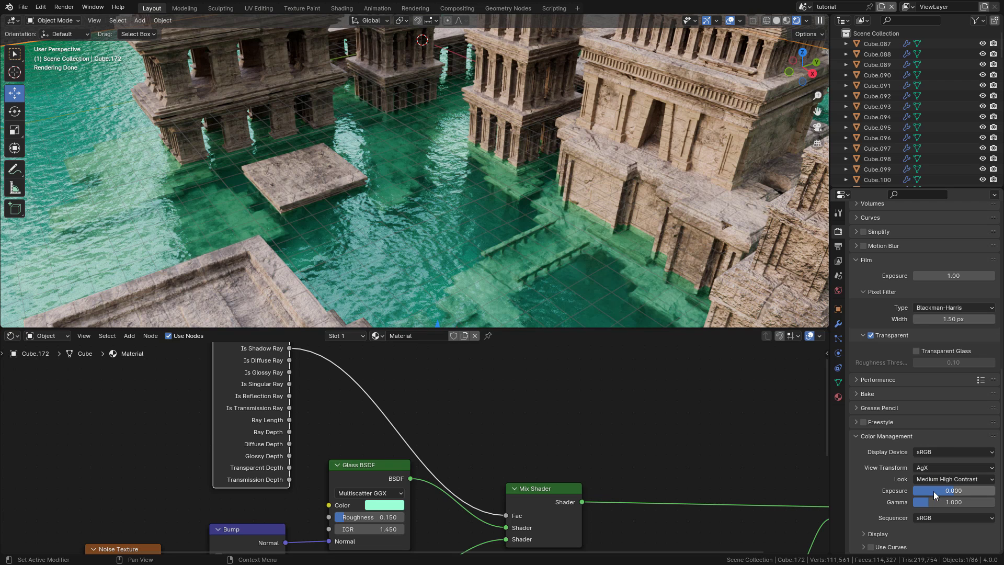
{"action": "left_click", "coordinate": [930, 469]}
{"action": "left_click", "coordinate": [926, 492]}
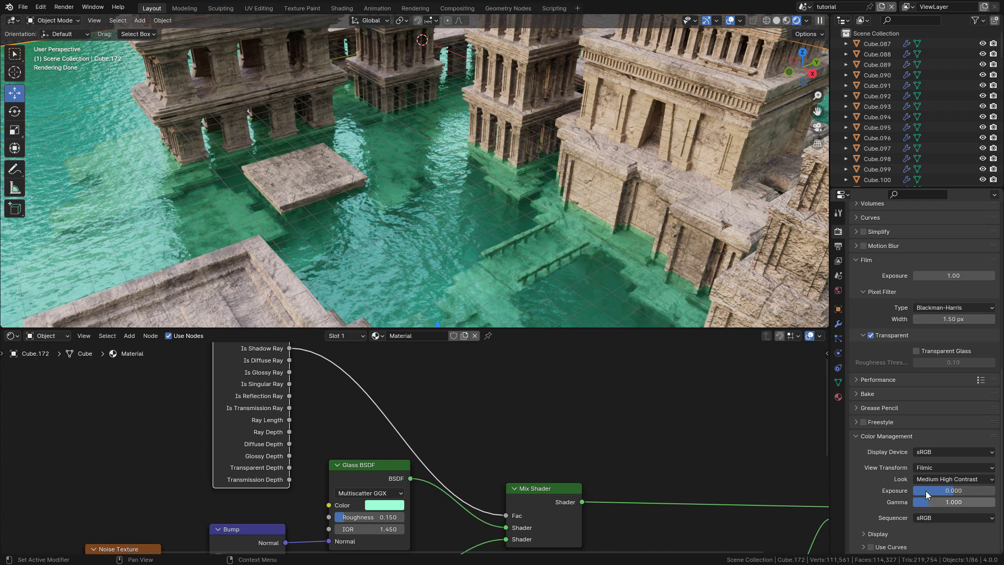
Try the High Contrast look and return it to Medium High Contrast.
{"action": "left_click", "coordinate": [927, 479]}
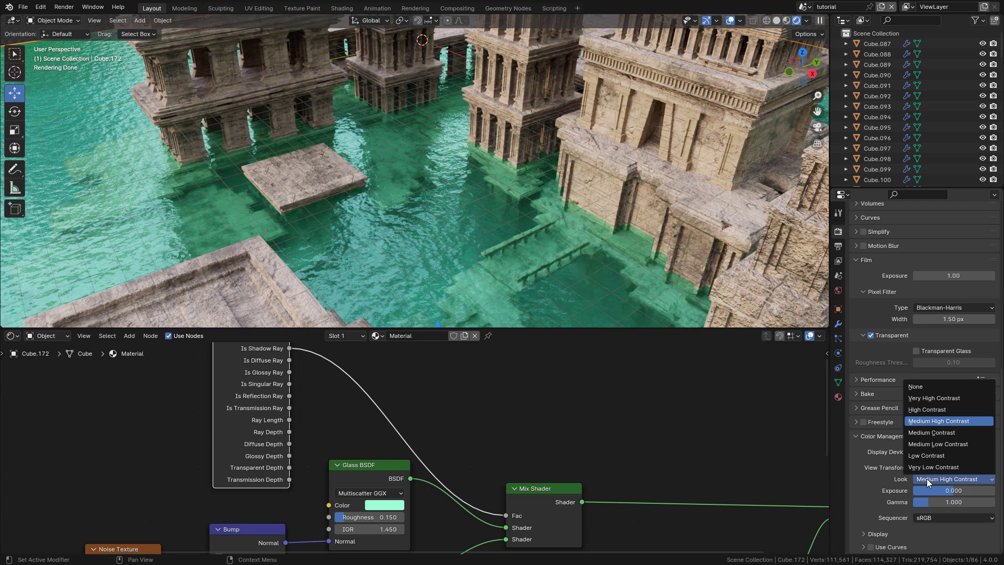
{"action": "left_click", "coordinate": [929, 410]}
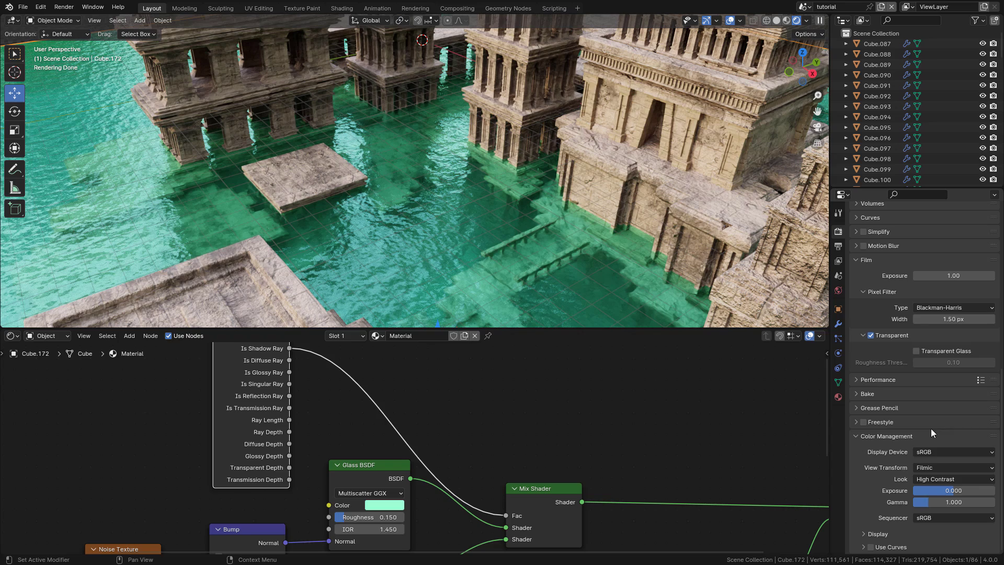
{"action": "left_click", "coordinate": [928, 480]}
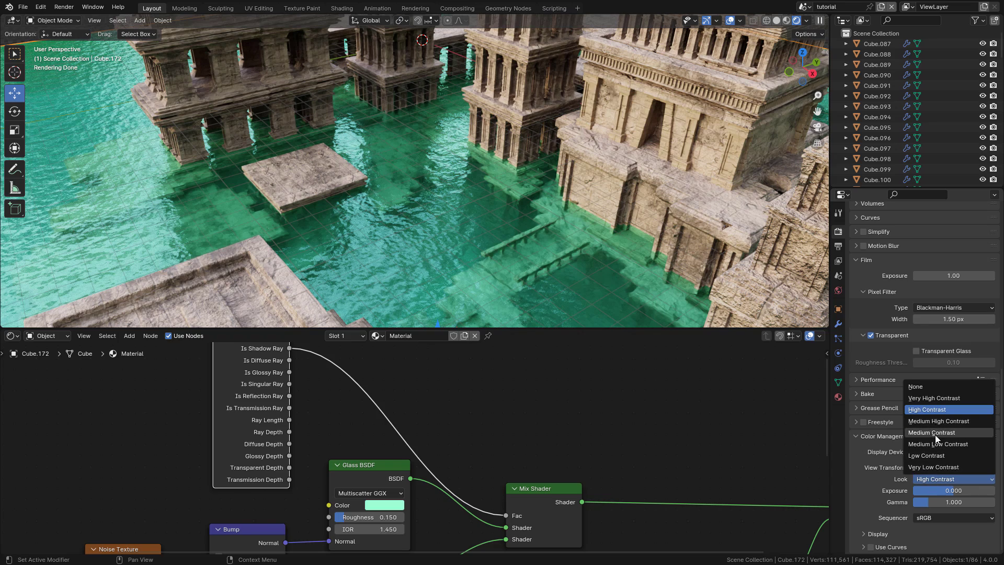
{"action": "left_click", "coordinate": [936, 421]}
Switch the viewport to solid shading and add an area light to the scene.
{"action": "scroll", "coordinate": [570, 190], "scroll_direction": "down", "scroll_amount": 5}
{"action": "middle_click_drag", "start_coordinate": [503, 160], "coordinate": [521, 157]}
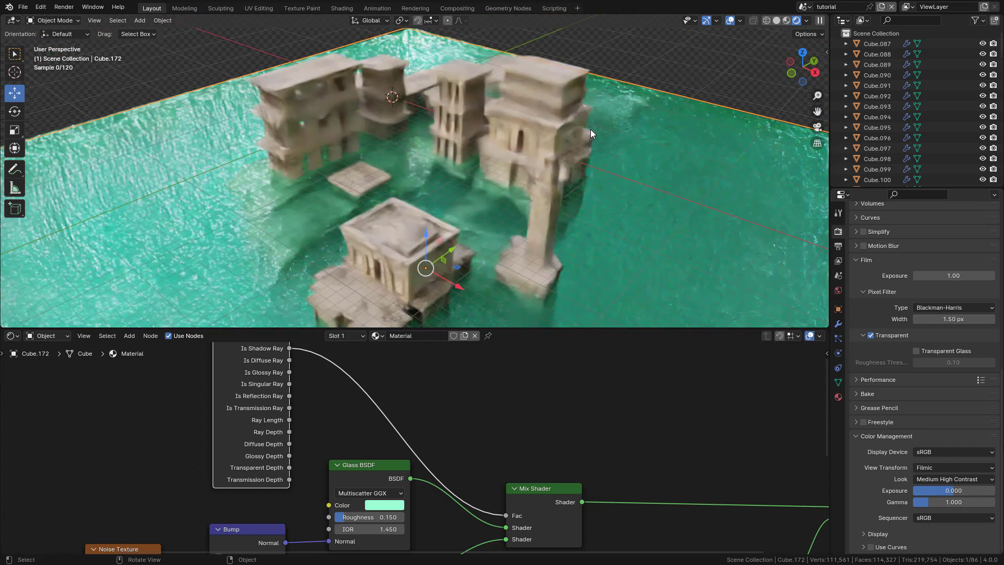
{"action": "left_click", "coordinate": [777, 20]}
{"action": "mouse_move", "coordinate": [648, 175]}
{"action": "middle_mouse_down"}
{"action": "mouse_move", "coordinate": [383, 168]}
{"action": "mouse_move", "coordinate": [359, 184]}
{"action": "middle_mouse_up"}
{"action": "key", "text": "shift+a"}
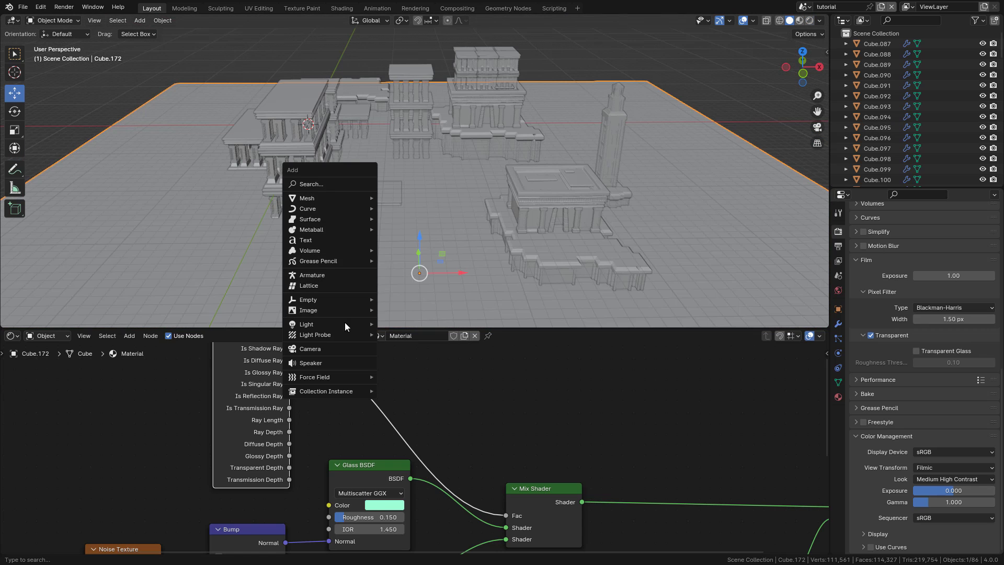
{"action": "mouse_move", "coordinate": [308, 305]}
{"action": "mouse_move", "coordinate": [315, 321]}
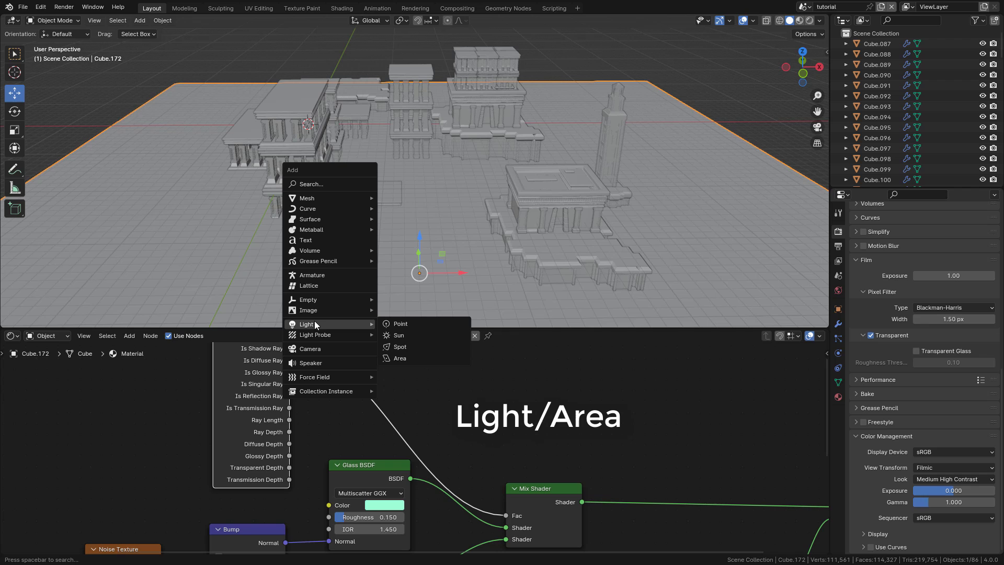
{"action": "left_click", "coordinate": [412, 358]}
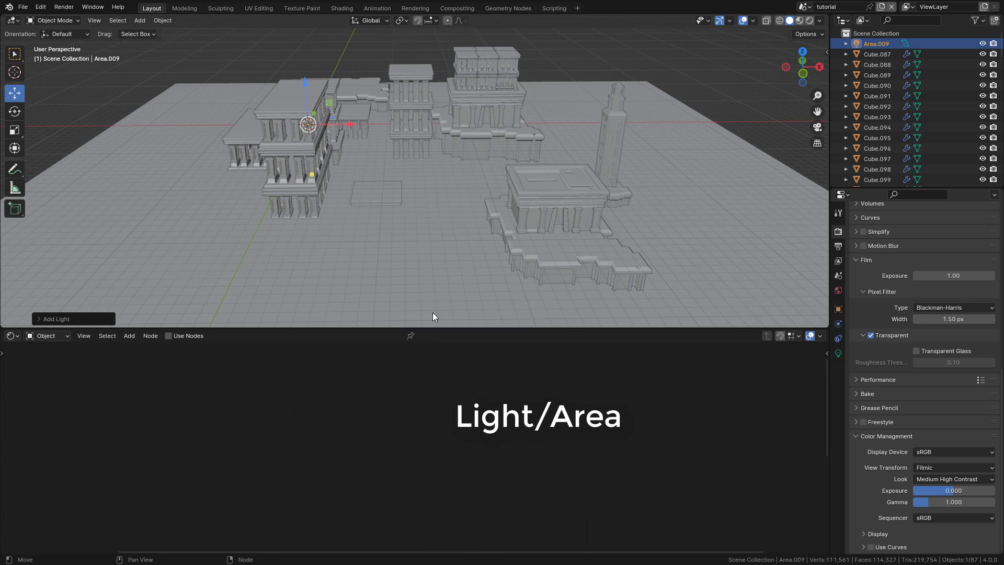
Move the area light out of the ruins to the outer side of the three-storey building.
{"action": "left_click_drag", "start_coordinate": [303, 107], "coordinate": [288, 187]}
{"action": "middle_click_drag", "start_coordinate": [287, 187], "coordinate": [346, 174]}
{"action": "left_click_drag", "start_coordinate": [198, 215], "coordinate": [203, 148]}
{"action": "middle_click_drag", "start_coordinate": [203, 147], "coordinate": [248, 180]}
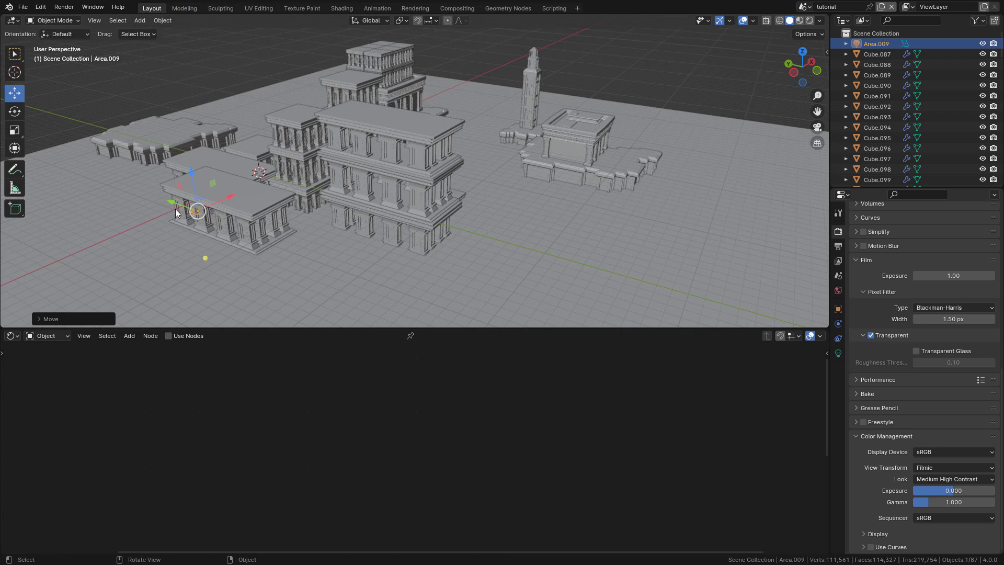
{"action": "left_click_drag", "start_coordinate": [173, 204], "coordinate": [314, 252]}
{"action": "middle_click_drag", "start_coordinate": [366, 256], "coordinate": [290, 268]}
{"action": "left_click_drag", "start_coordinate": [245, 204], "coordinate": [330, 206]}
{"action": "middle_click_drag", "start_coordinate": [330, 206], "coordinate": [345, 202]}
{"action": "left_click_drag", "start_coordinate": [346, 202], "coordinate": [324, 211]}
Rotate the area light so that it points across the ruins.
{"action": "left_click", "coordinate": [16, 116]}
{"action": "middle_click_drag", "start_coordinate": [333, 204], "coordinate": [349, 202]}
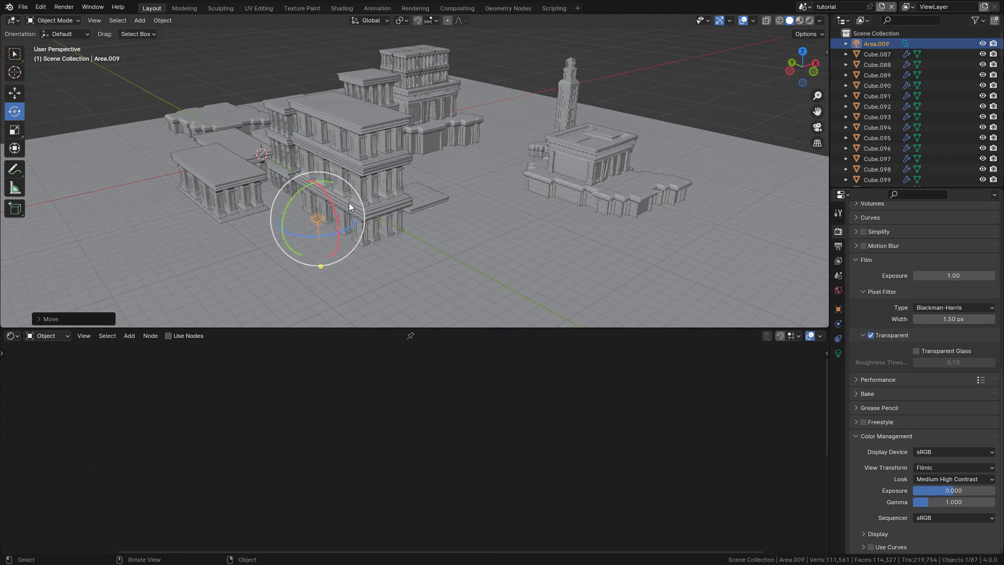
{"action": "scroll", "coordinate": [258, 229], "scroll_direction": "up", "scroll_amount": 3}
{"action": "middle_click_drag", "start_coordinate": [340, 263], "coordinate": [371, 264]}
{"action": "left_click_drag", "start_coordinate": [346, 247], "coordinate": [402, 279]}
{"action": "middle_click_drag", "start_coordinate": [460, 244], "coordinate": [400, 267]}
Adjust the area light's position beside the three-storey building and switch the viewport to rendered shading.
{"action": "left_click", "coordinate": [19, 96]}
{"action": "middle_click_drag", "start_coordinate": [302, 188], "coordinate": [264, 199]}
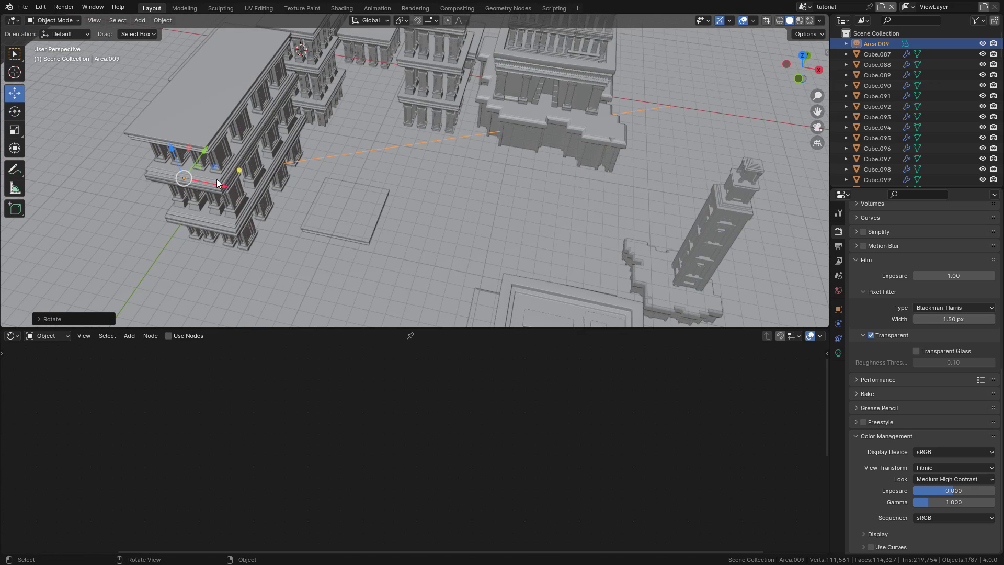
{"action": "left_click_drag", "start_coordinate": [216, 187], "coordinate": [257, 198]}
{"action": "middle_click_drag", "start_coordinate": [258, 197], "coordinate": [784, 35]}
{"action": "left_click", "coordinate": [809, 21]}
{"action": "mouse_move", "coordinate": [491, 160]}
{"action": "middle_mouse_down"}
{"action": "mouse_move", "coordinate": [469, 151]}
{"action": "mouse_move", "coordinate": [471, 174]}
{"action": "middle_mouse_up"}
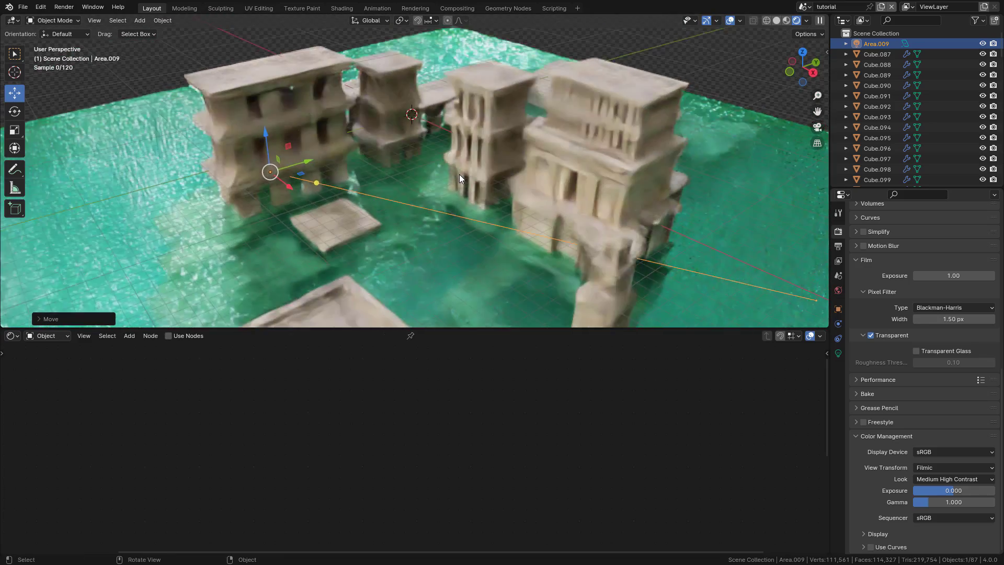
Shift the area light along the Y axis beside the three-storey building and set its power to 8000 W.
{"action": "scroll", "coordinate": [455, 180], "scroll_direction": "up", "scroll_amount": 2}
{"action": "mouse_move", "coordinate": [225, 185]}
{"action": "left_mouse_down"}
{"action": "mouse_move", "coordinate": [240, 199]}
{"action": "mouse_move", "coordinate": [230, 185]}
{"action": "left_mouse_up"}
{"action": "key", "text": "y"}
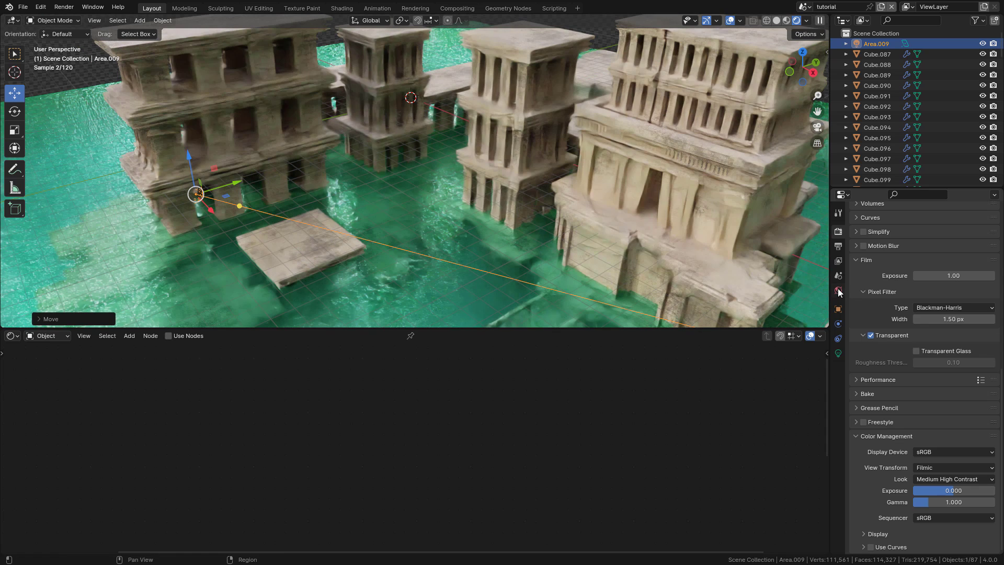
{"action": "left_click", "coordinate": [838, 353]}
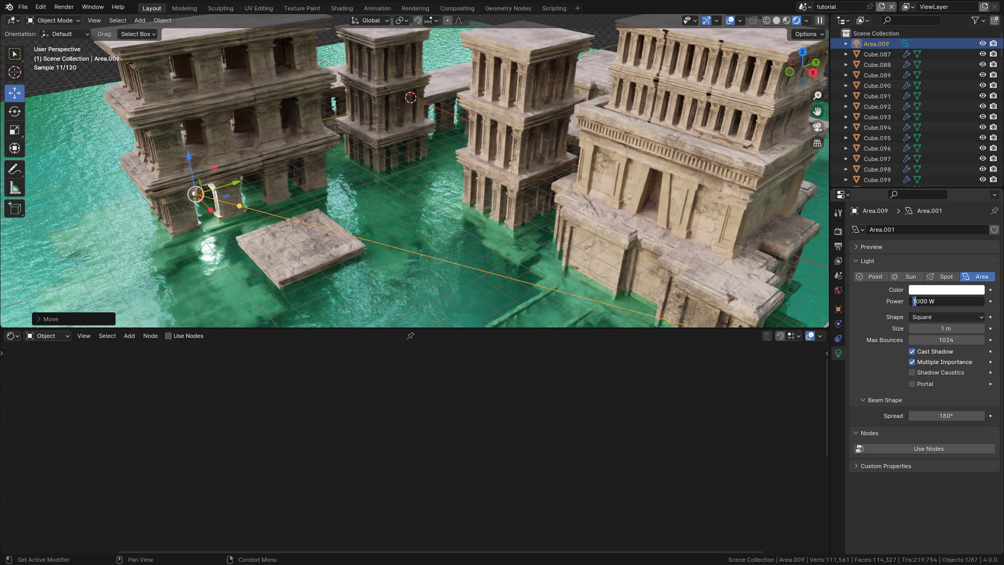
{"action": "key", "text": "Return"}
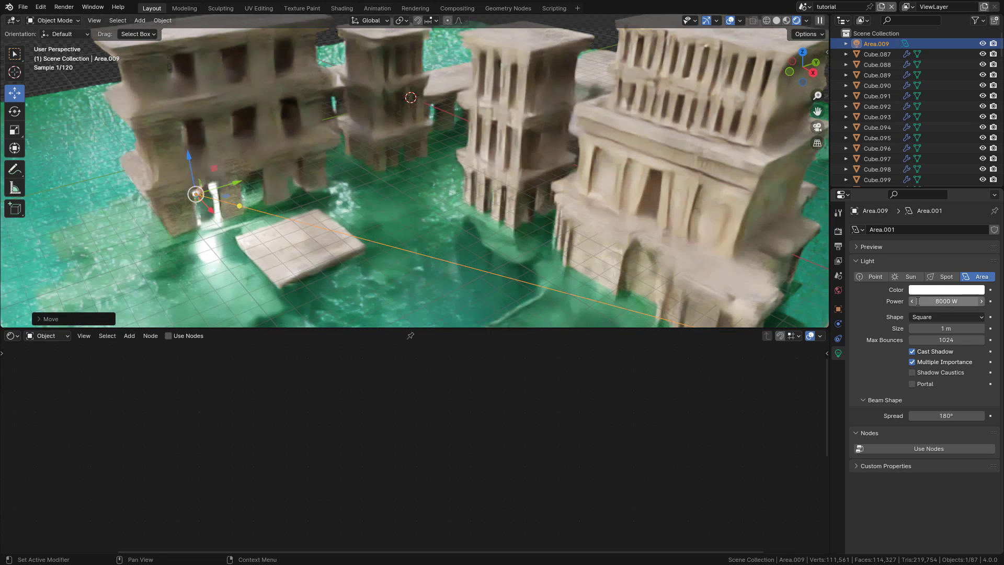
Make two linked duplicates of the area light along Y, offset about 2.7 m and 2 m, behind the three-storey building's ground-floor arches.
{"action": "left_click_drag", "start_coordinate": [239, 182], "coordinate": [197, 174]}
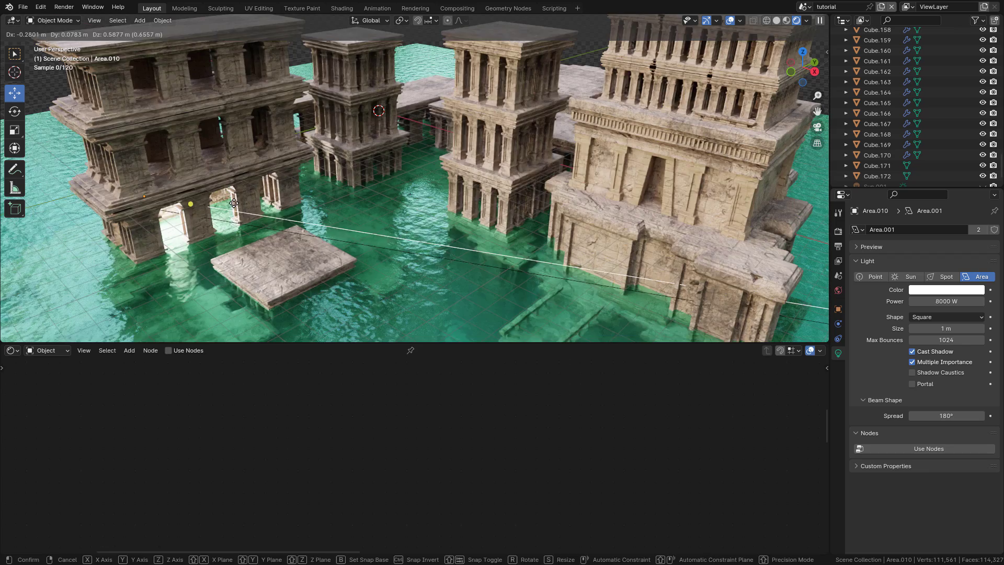
{"action": "key", "text": "shift+d"}
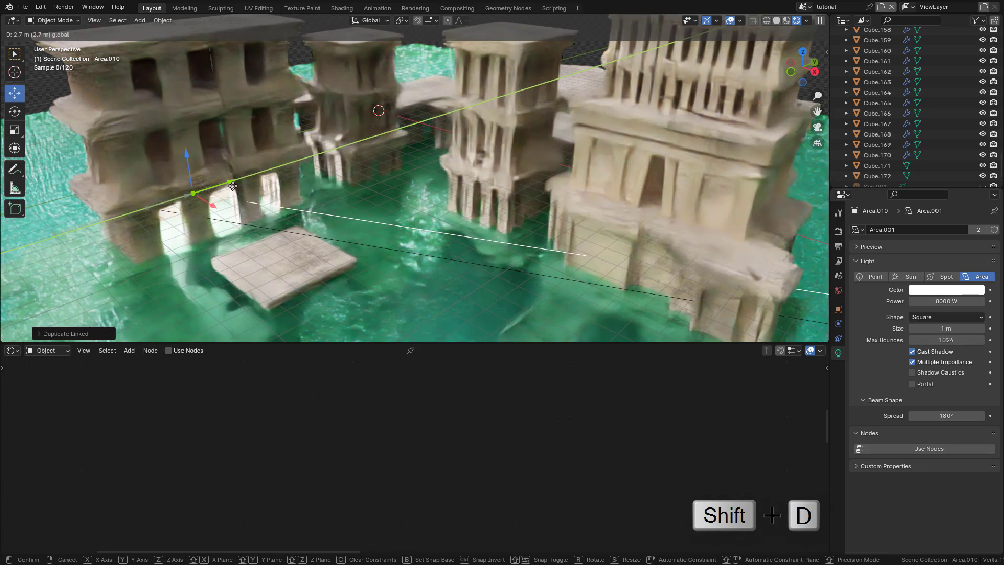
{"action": "left_click", "coordinate": [234, 185]}
{"action": "key", "text": "shift+d"}
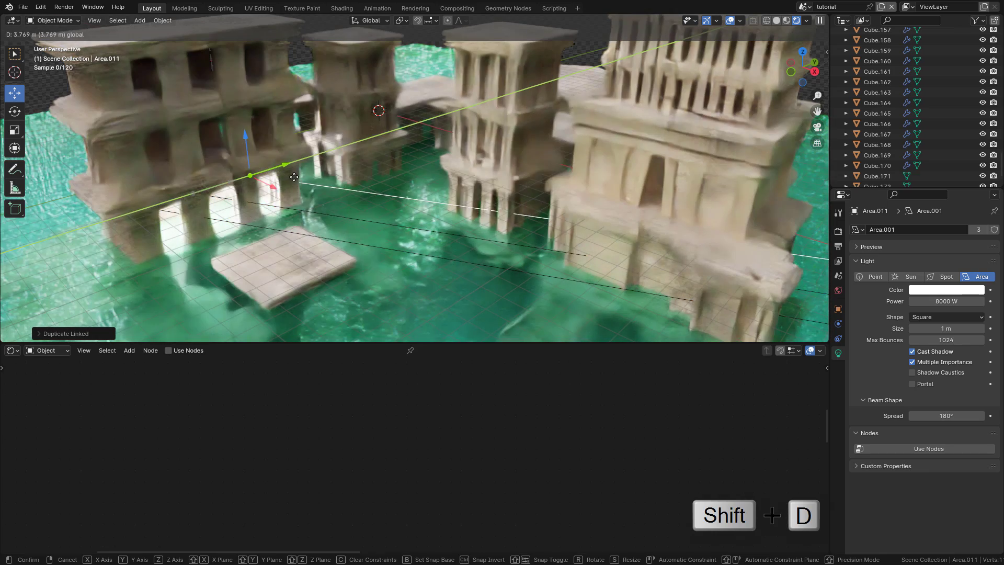
{"action": "left_click", "coordinate": [271, 192]}
{"action": "left_click", "coordinate": [283, 207], "text": "shift"}
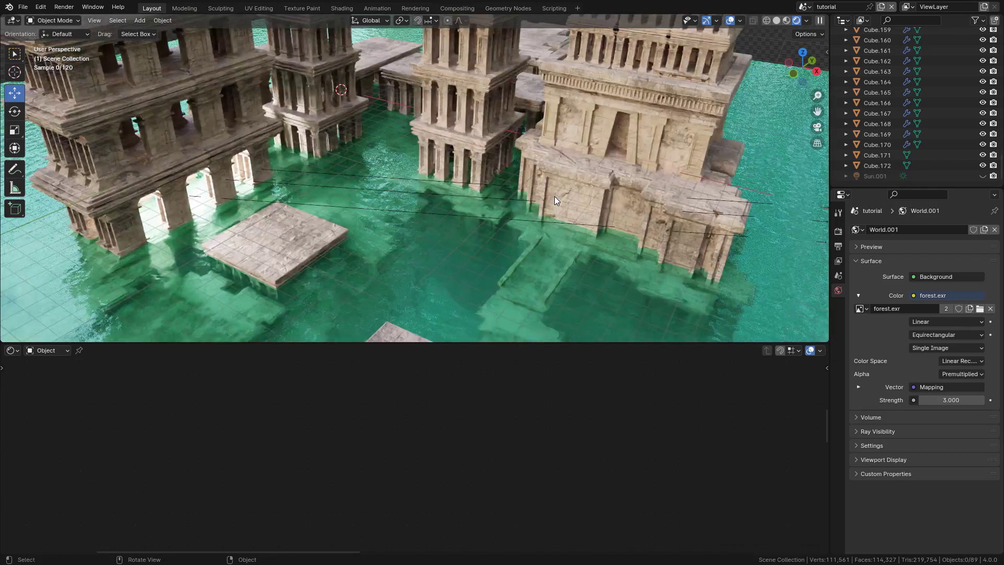
Unhide the sun light in the viewport and move it to a lower position above the back of the ruins.
{"action": "scroll", "coordinate": [556, 194], "scroll_direction": "down", "scroll_amount": 5}
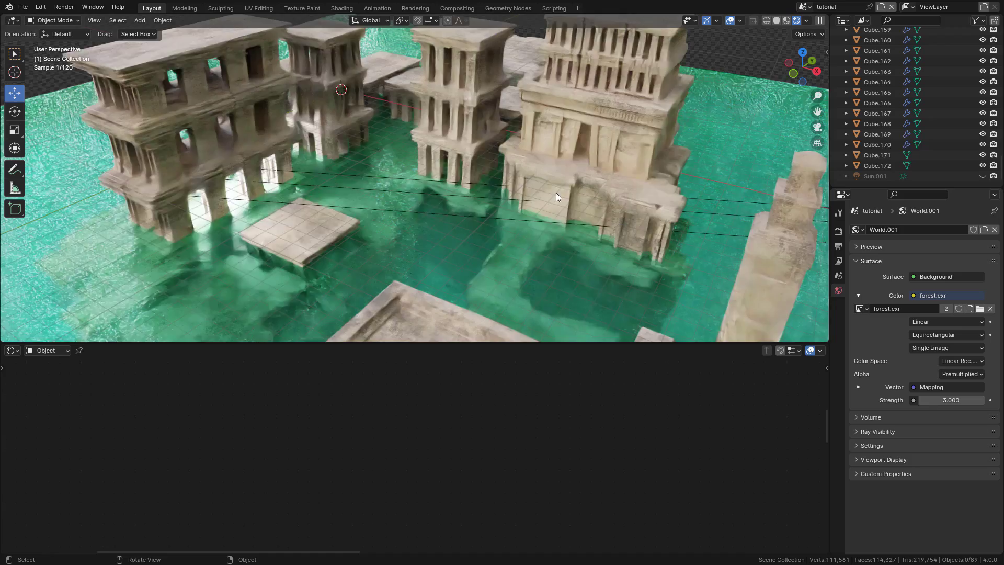
{"action": "left_click", "coordinate": [983, 177]}
{"action": "scroll", "coordinate": [614, 147], "scroll_direction": "down", "scroll_amount": 6}
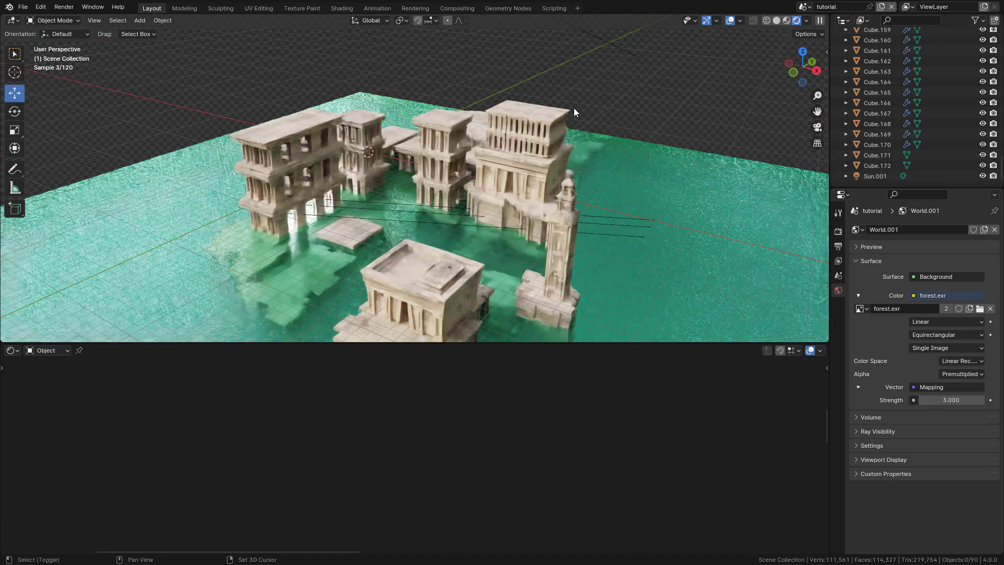
{"action": "middle_click_drag", "start_coordinate": [573, 108], "coordinate": [575, 137], "text": "shift"}
{"action": "left_click", "coordinate": [548, 48]}
{"action": "key", "text": "g"}
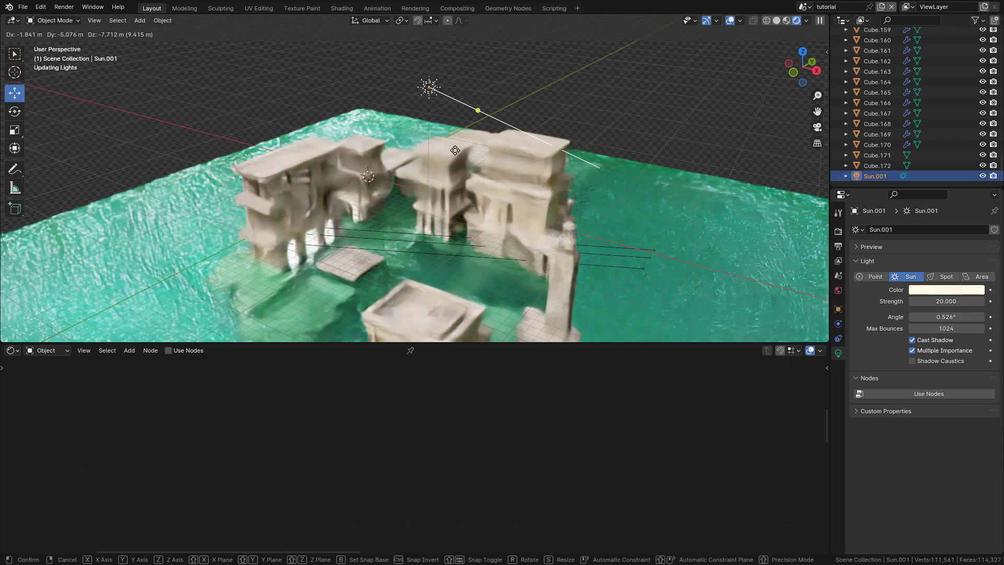
{"action": "left_click", "coordinate": [514, 108]}
Rotate the sun light about the global Z axis to change the direction of sunlight across the ruins.
{"action": "key", "text": "r"}
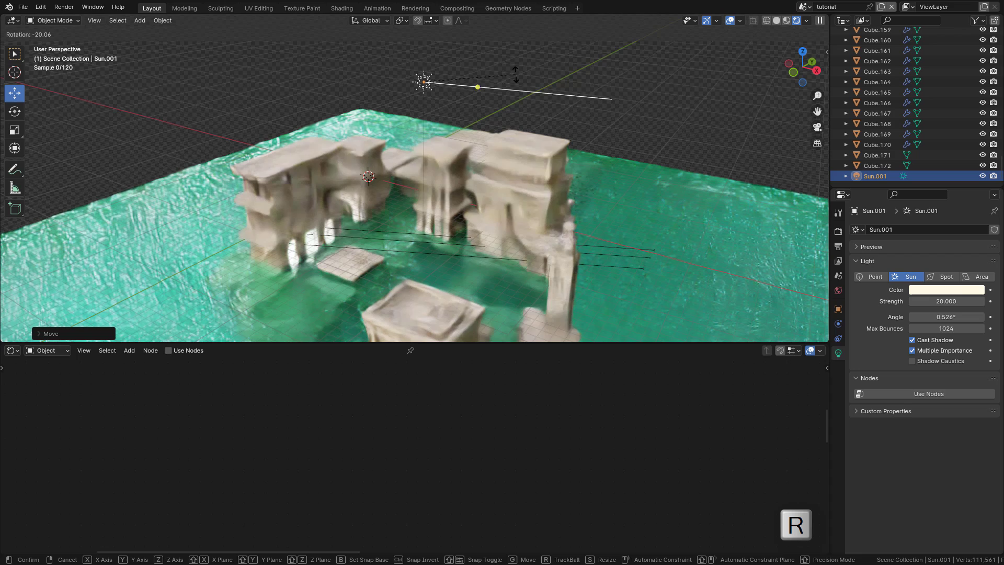
{"action": "right_click", "coordinate": [507, 97]}
{"action": "key", "text": "r"}
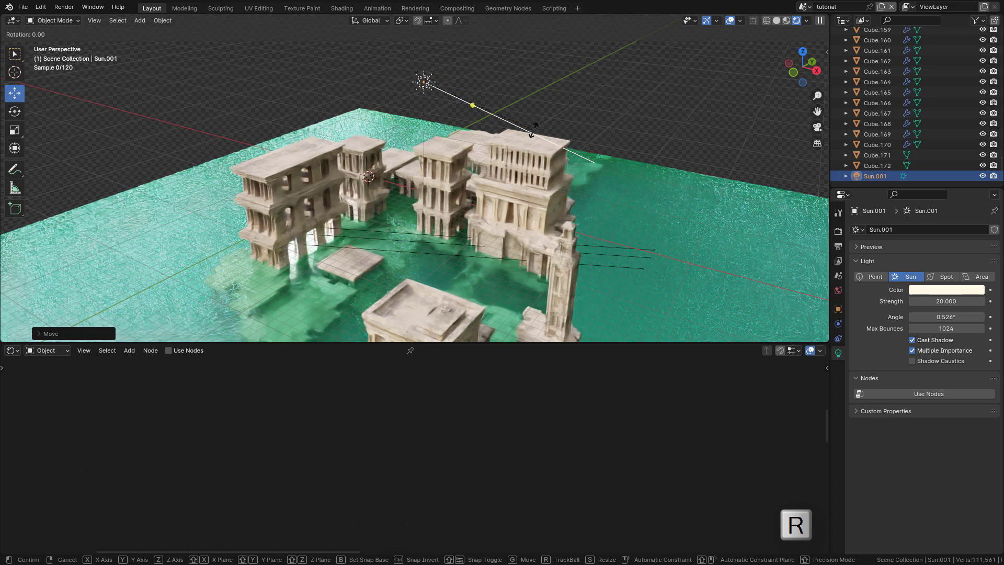
{"action": "key", "text": "z"}
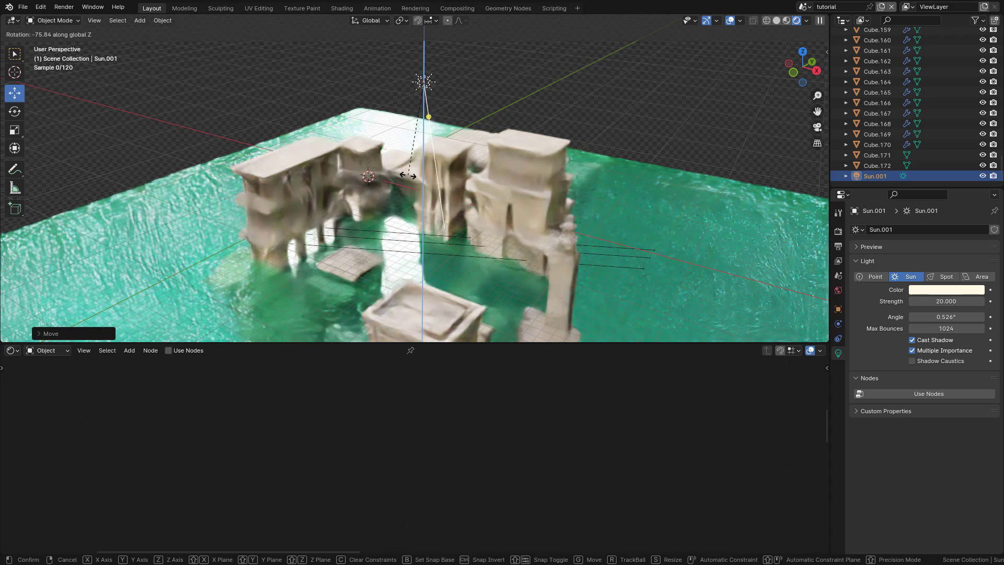